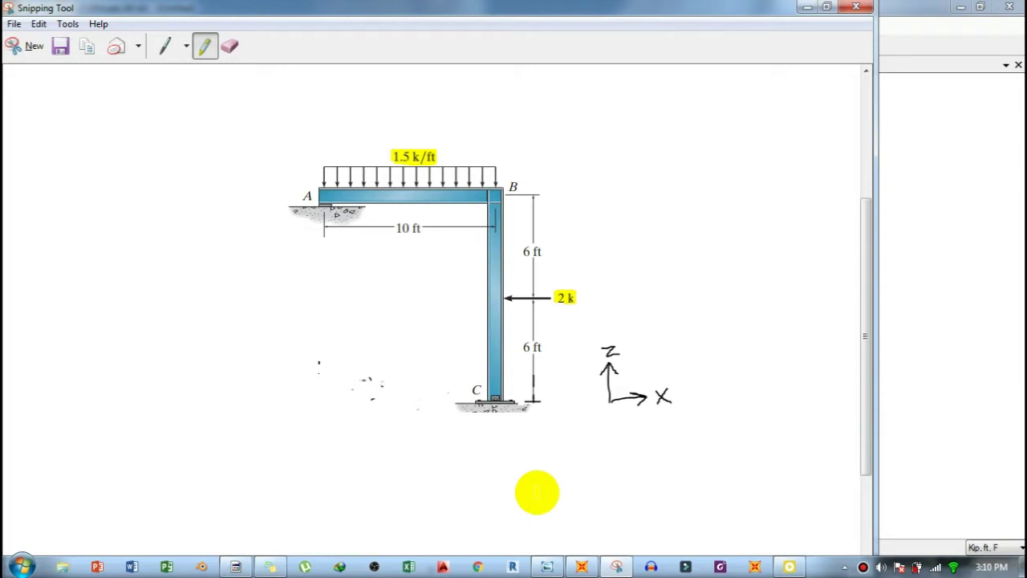
Switch from the Snipping Tool diagram to the empty untitled SAP2000 model.
click(581, 566)
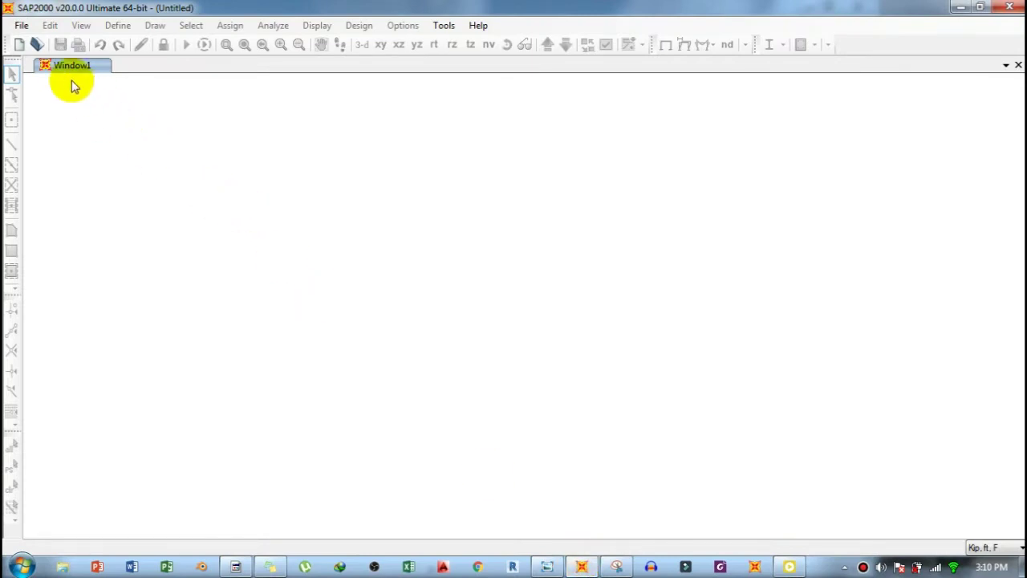
Start a new model, checking the textbook diagram, and keep units at Kip, ft, F.
click(23, 26)
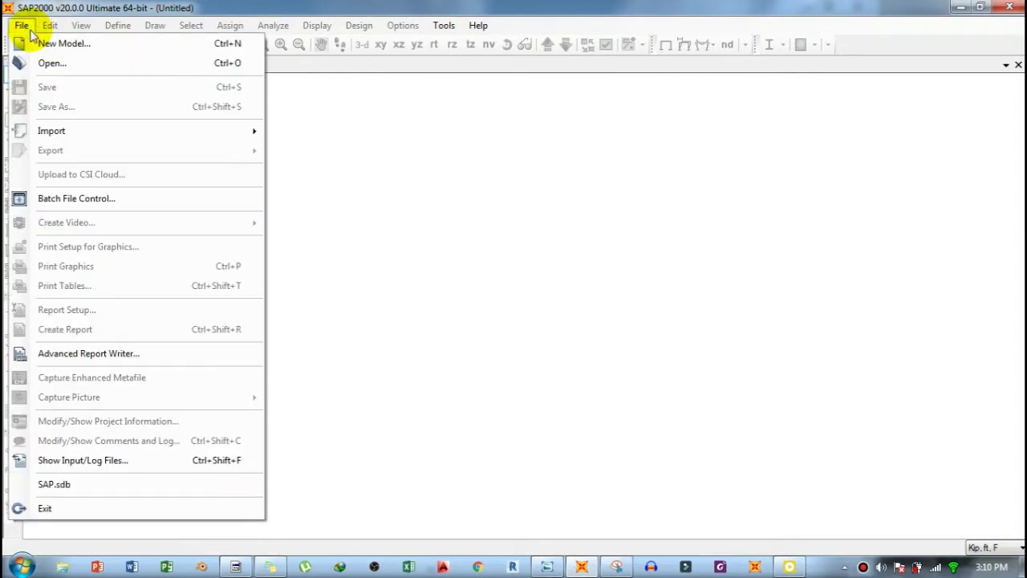
click(46, 44)
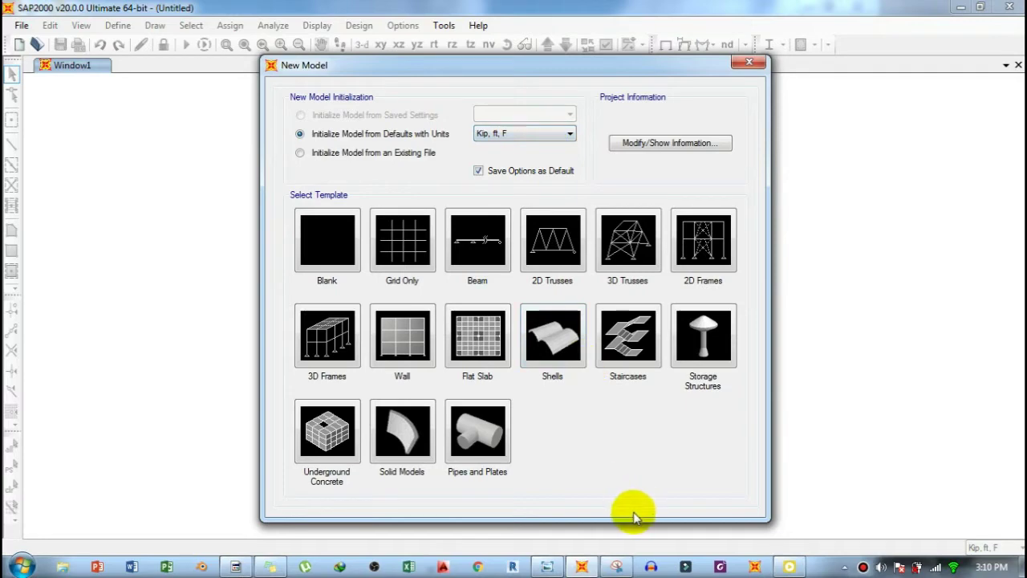
click(617, 567)
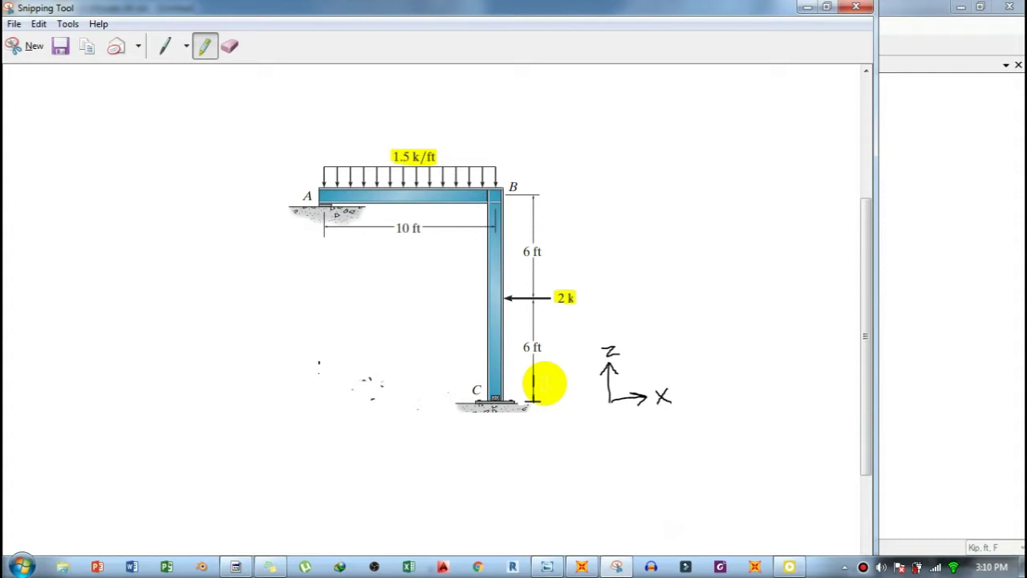
click(585, 567)
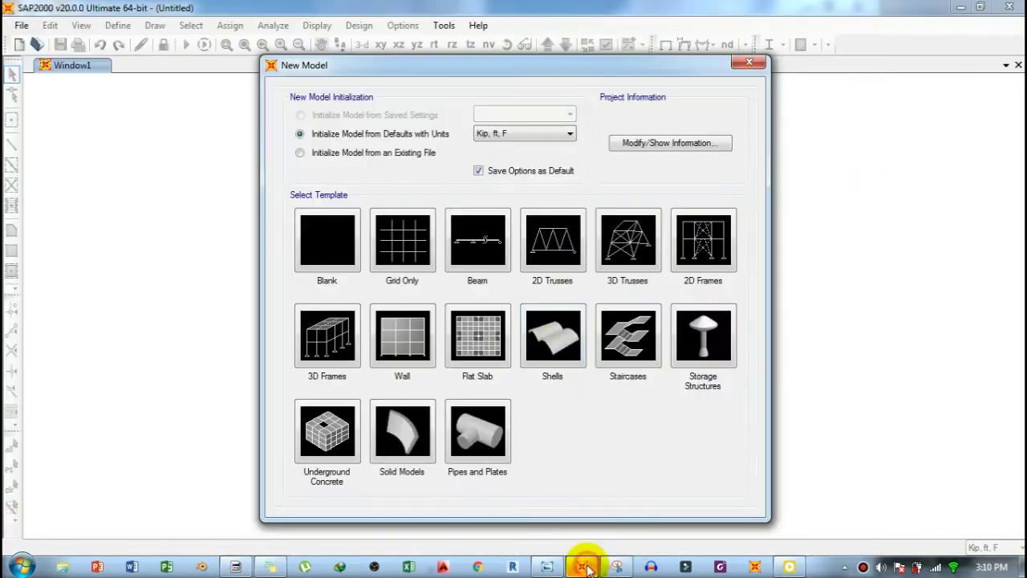
click(525, 135)
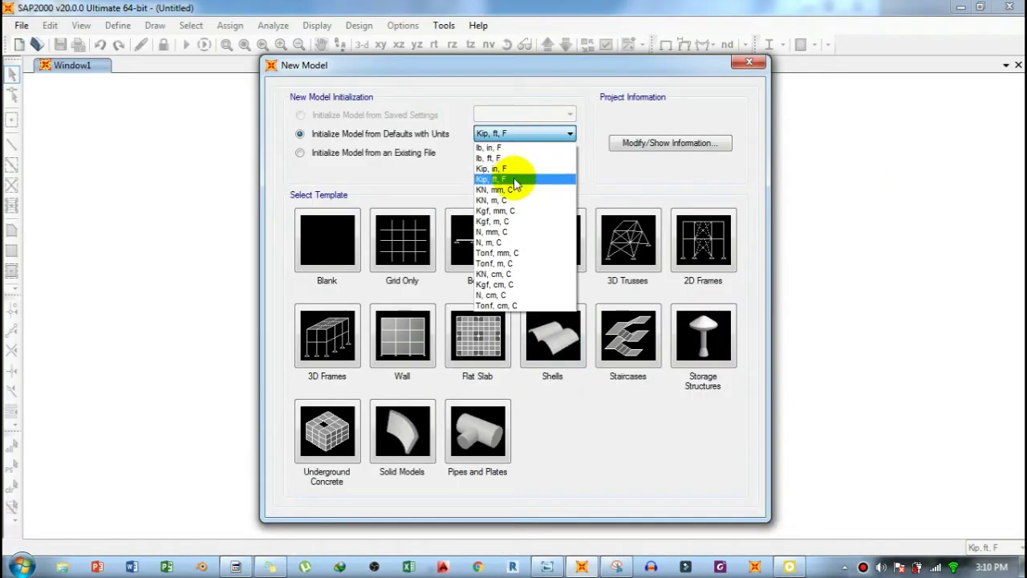
click(515, 178)
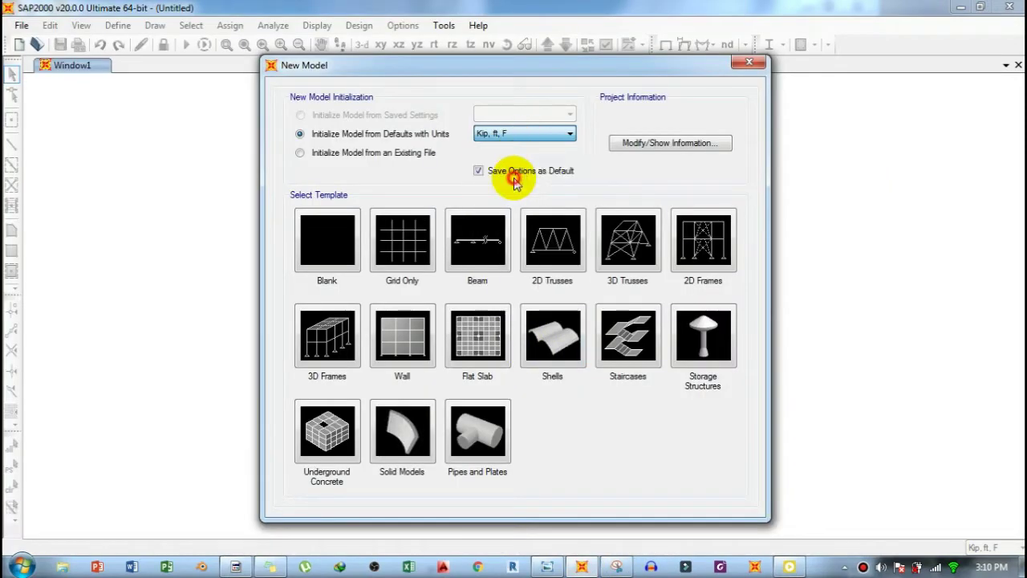
Pick the Grid Only template and bring the textbook L-frame diagram back up.
click(416, 234)
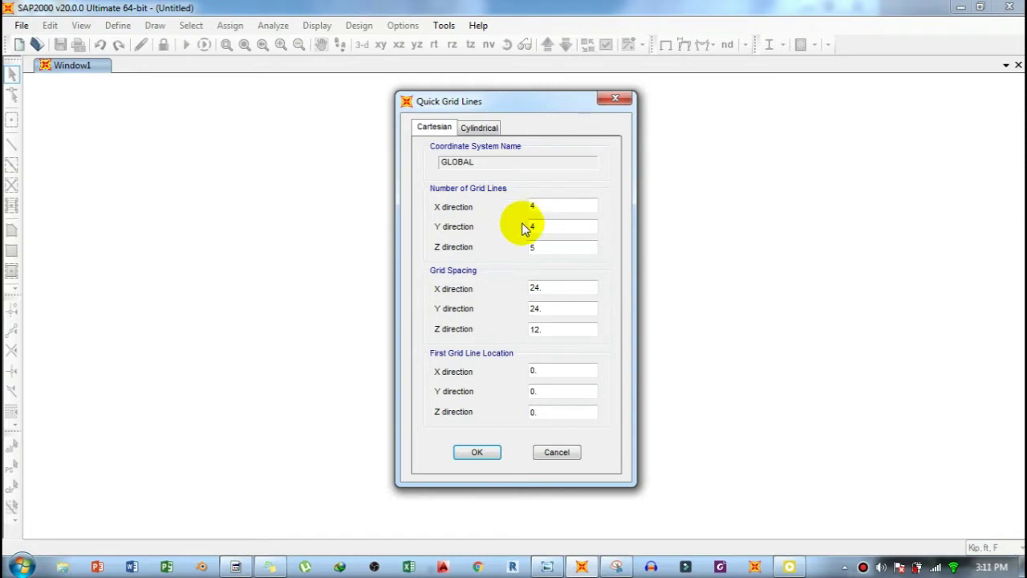
click(616, 566)
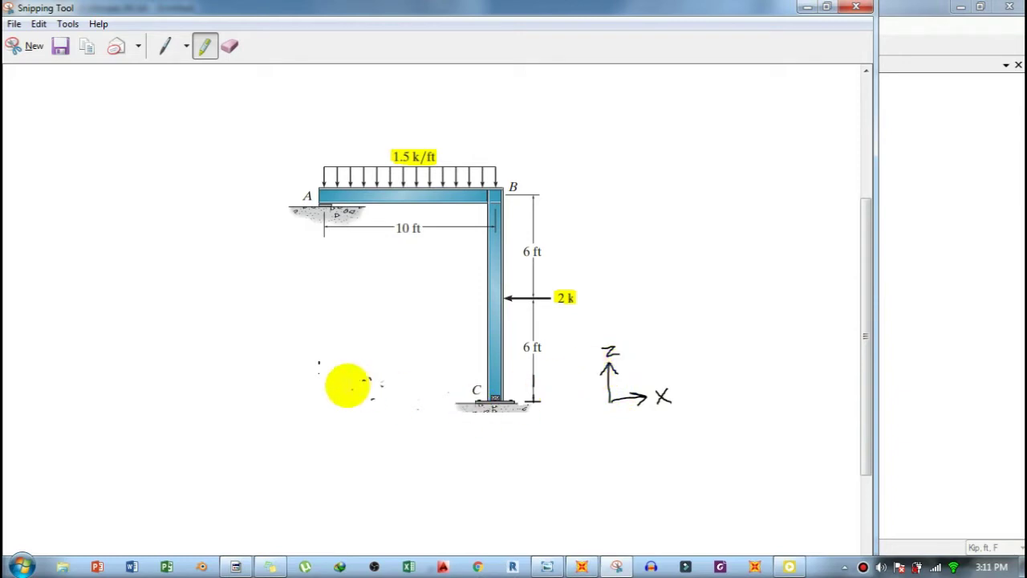
Highlight guide lines under support A, along the ground to C, up column C–B and along beam A–B.
drag(324, 237, 319, 406)
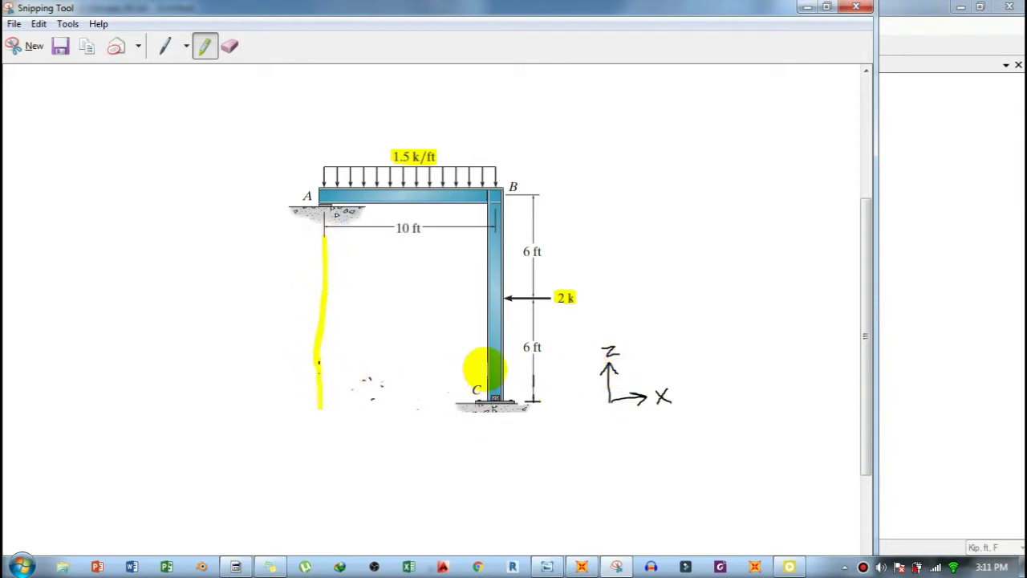
drag(495, 329, 495, 391)
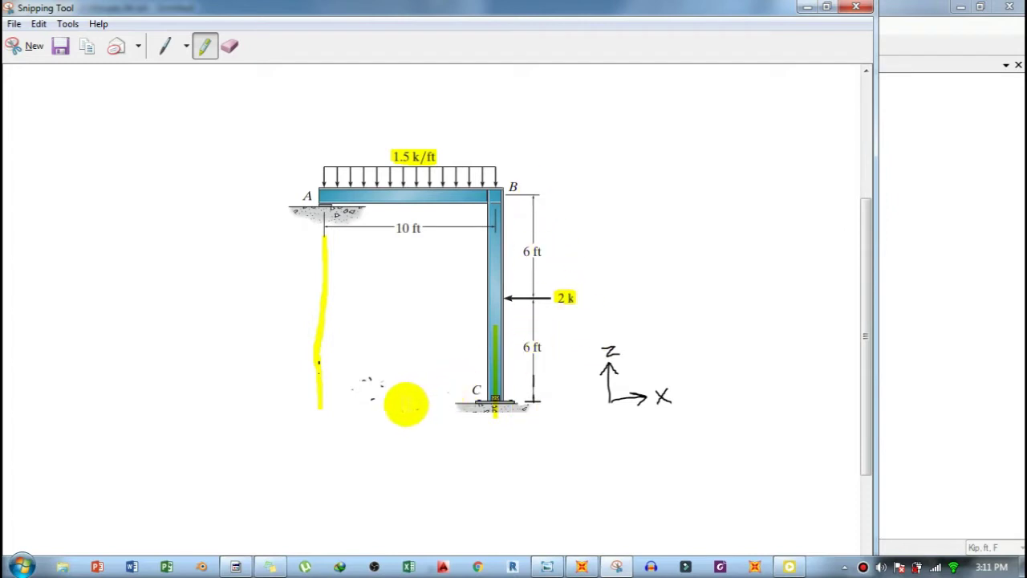
drag(292, 401, 475, 418)
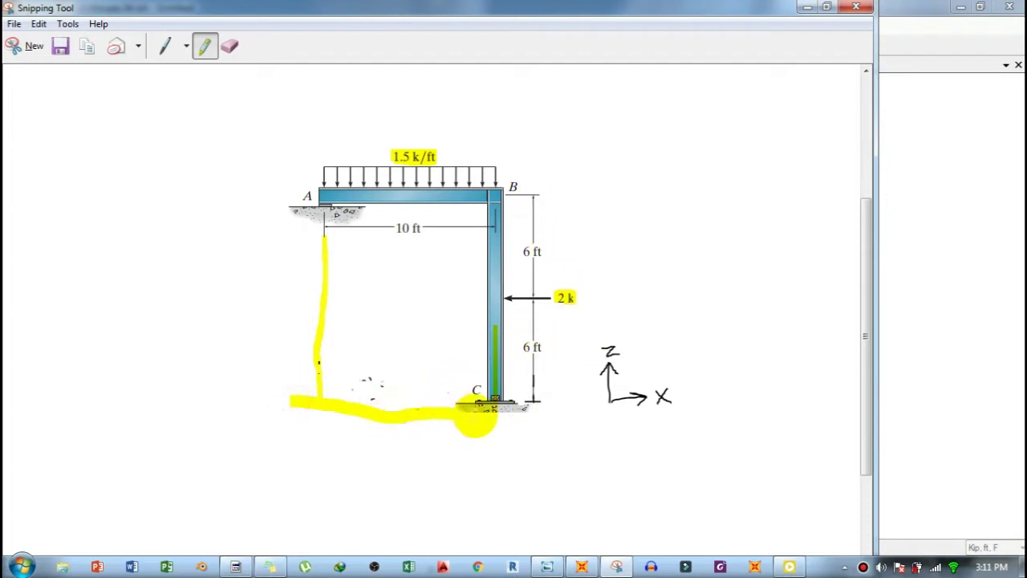
drag(257, 191, 377, 192)
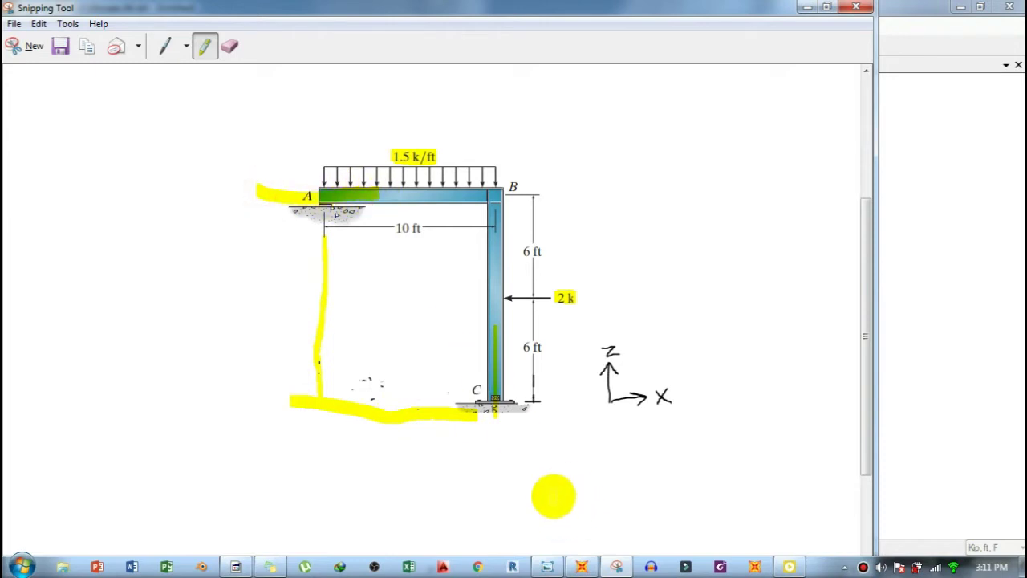
click(584, 566)
Set the quick grid line counts to 2 in X, 1 in Y and 2 in Z.
drag(540, 207, 531, 207)
text(2)
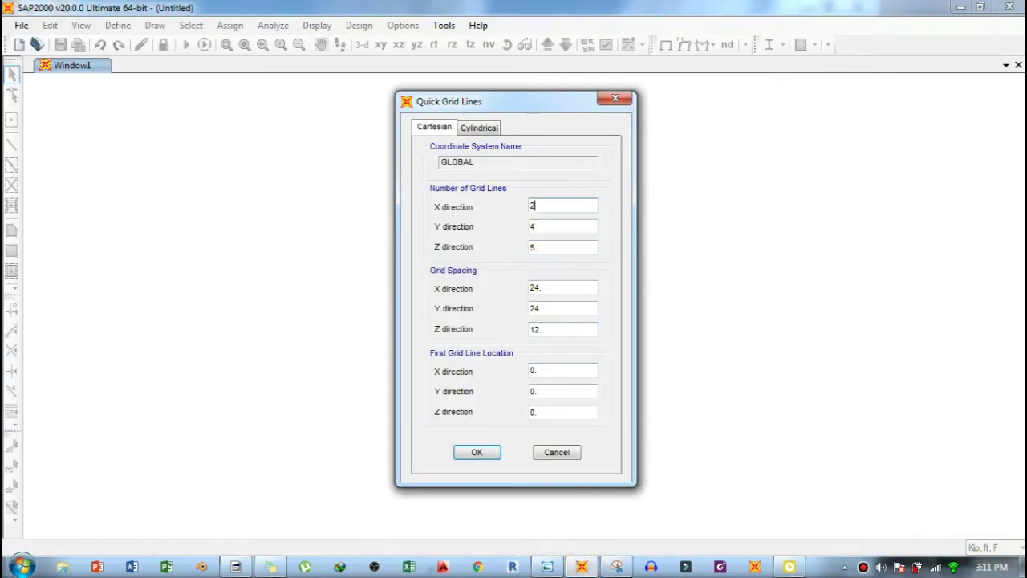
click(540, 247)
drag(540, 247, 528, 248)
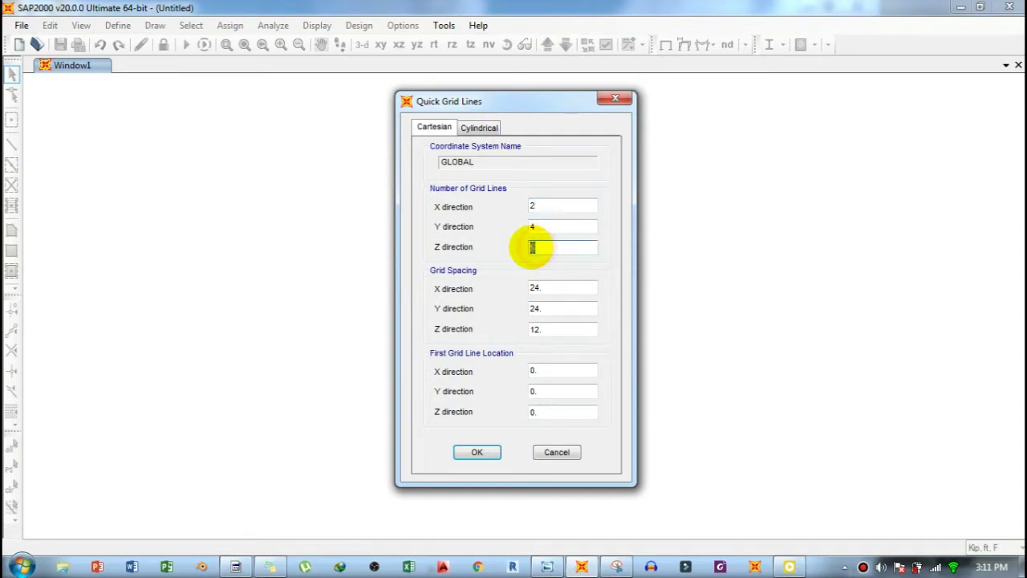
text(2)
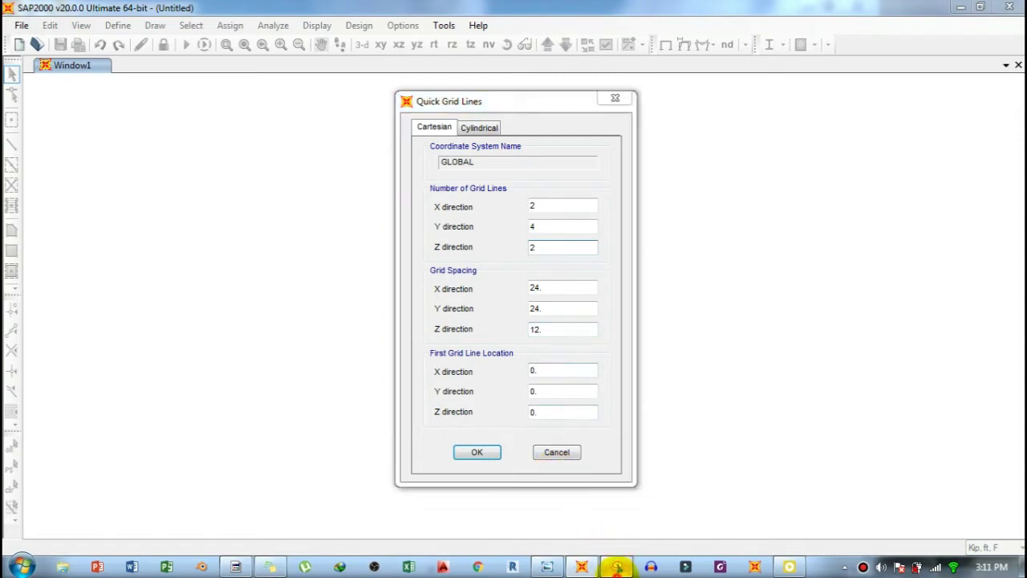
click(616, 567)
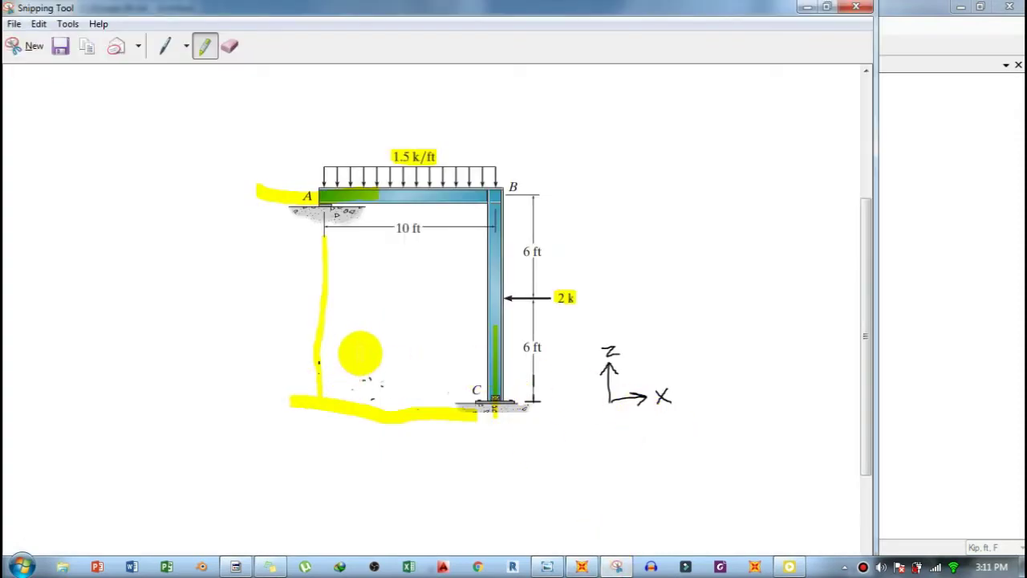
click(578, 567)
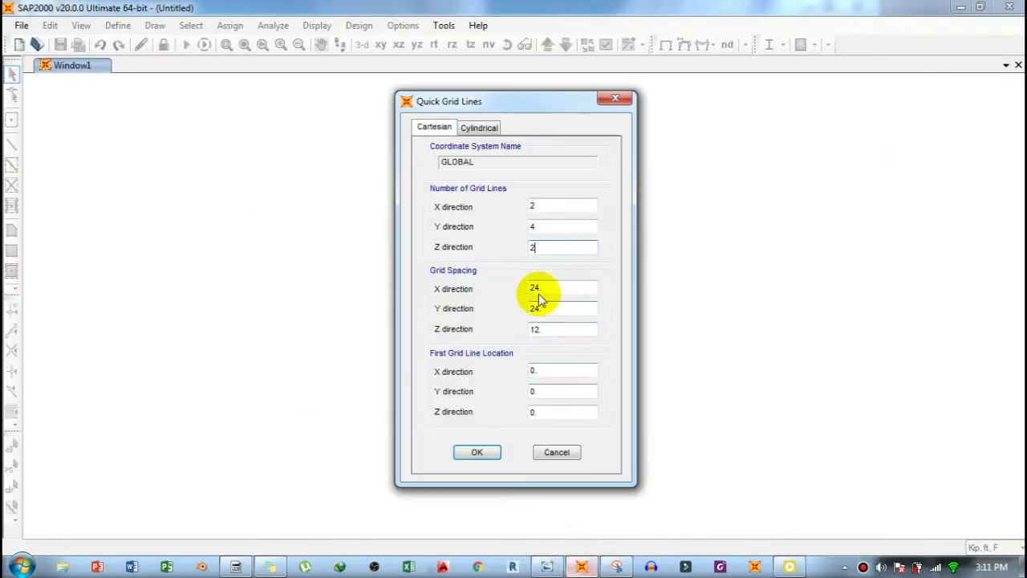
double_click(536, 226)
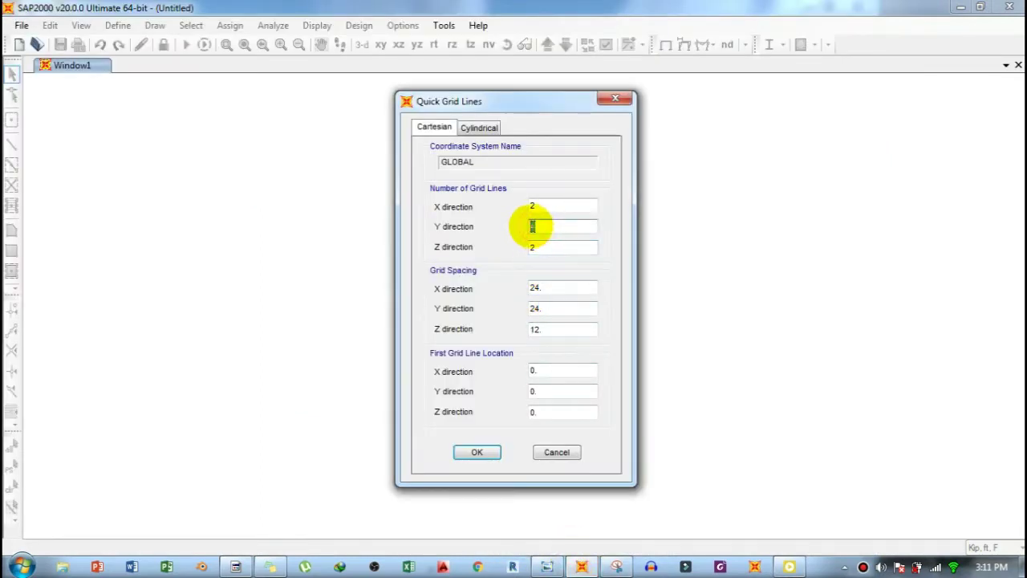
text(1)
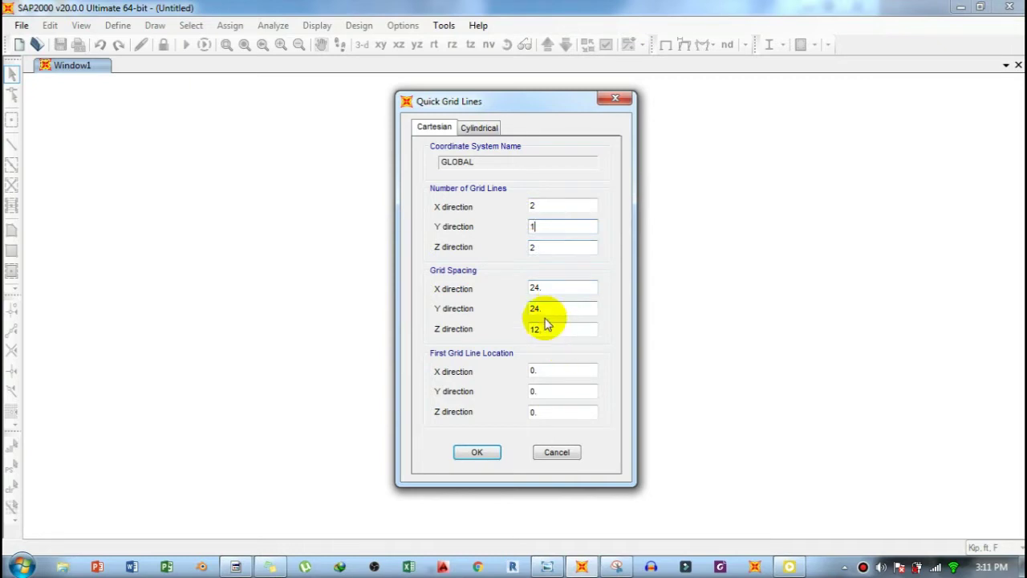
drag(511, 98, 511, 102)
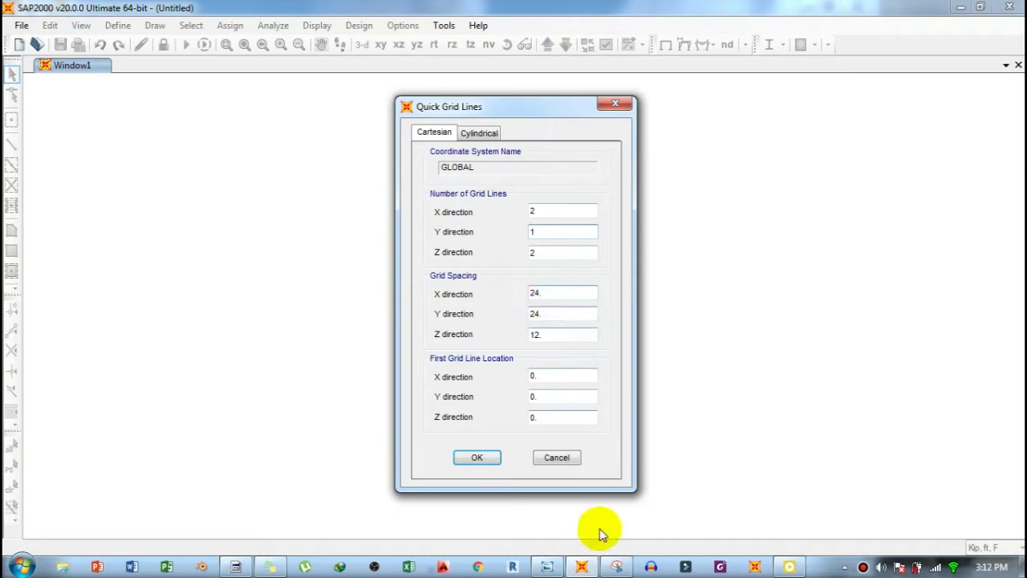
click(615, 566)
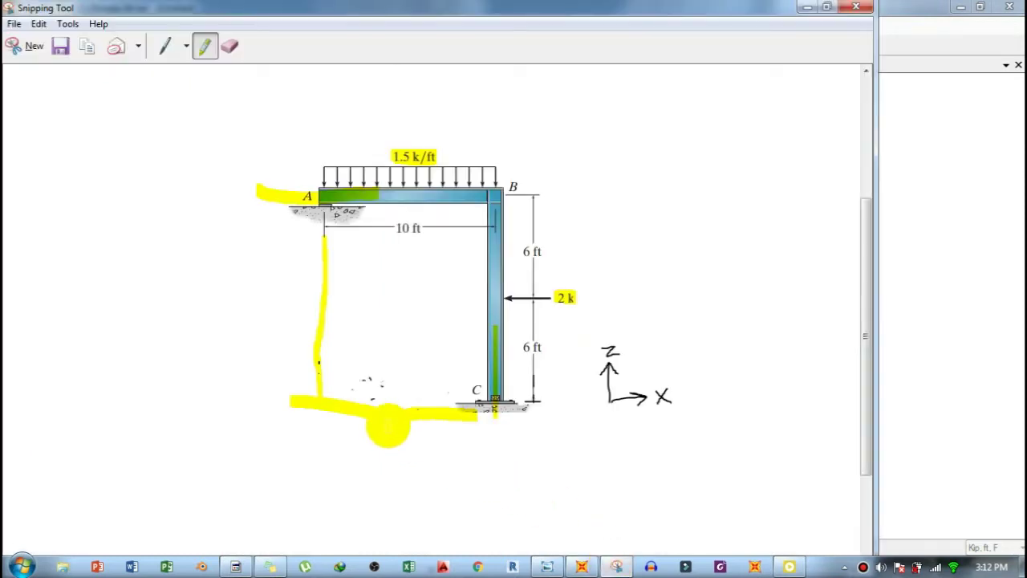
Extend the highlighter guide lines below supports A and C.
drag(320, 378, 320, 444)
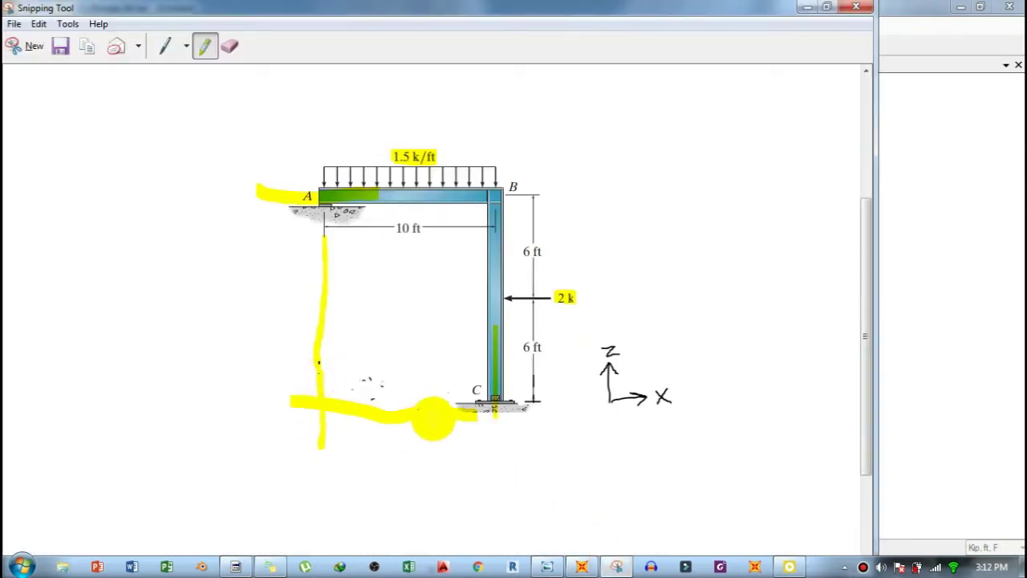
drag(494, 400, 495, 432)
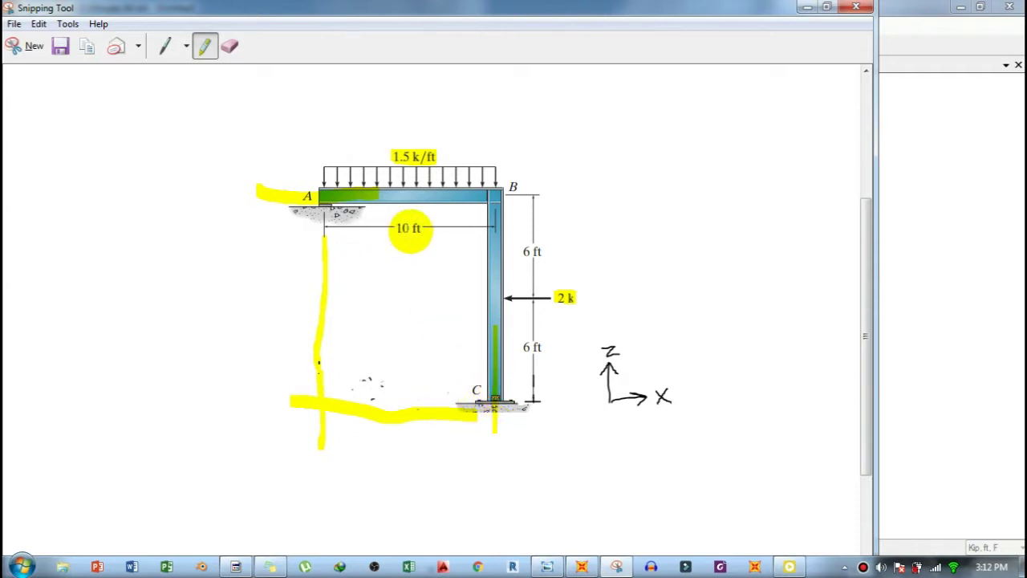
click(582, 565)
Set the X grid spacing to 10 and extend the ground guide line further left.
double_click(549, 292)
text(10)
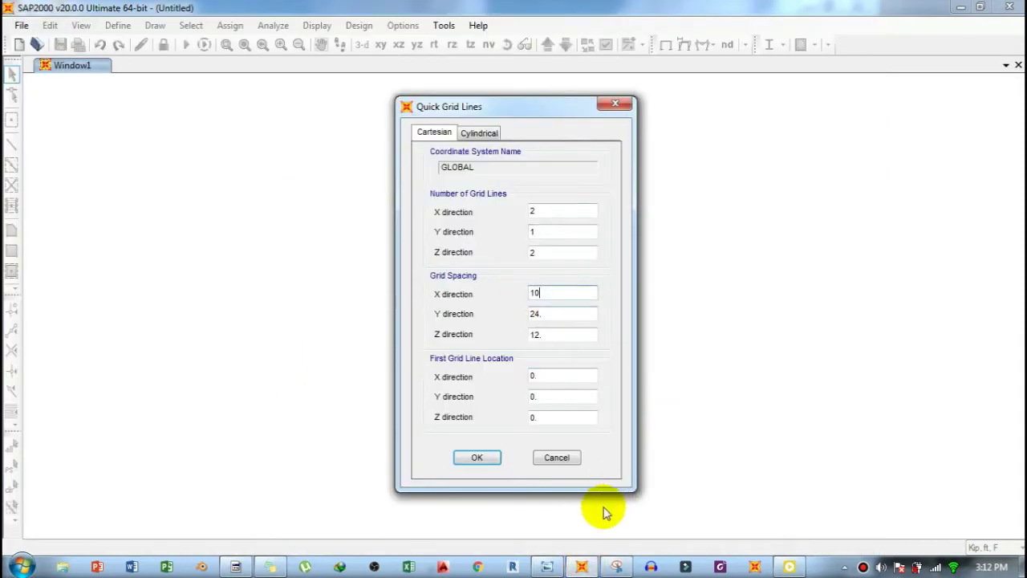
click(615, 564)
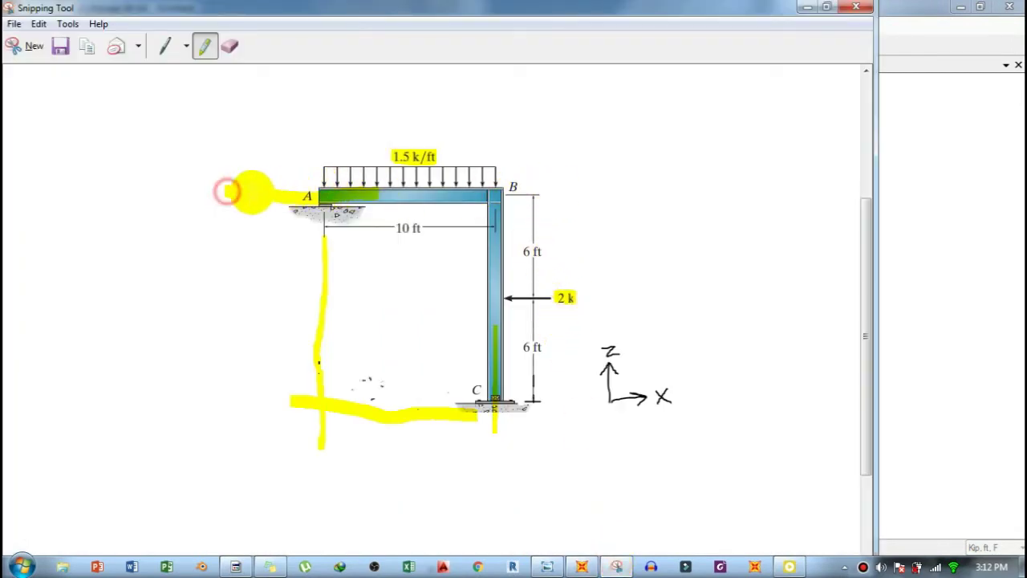
drag(238, 404, 295, 405)
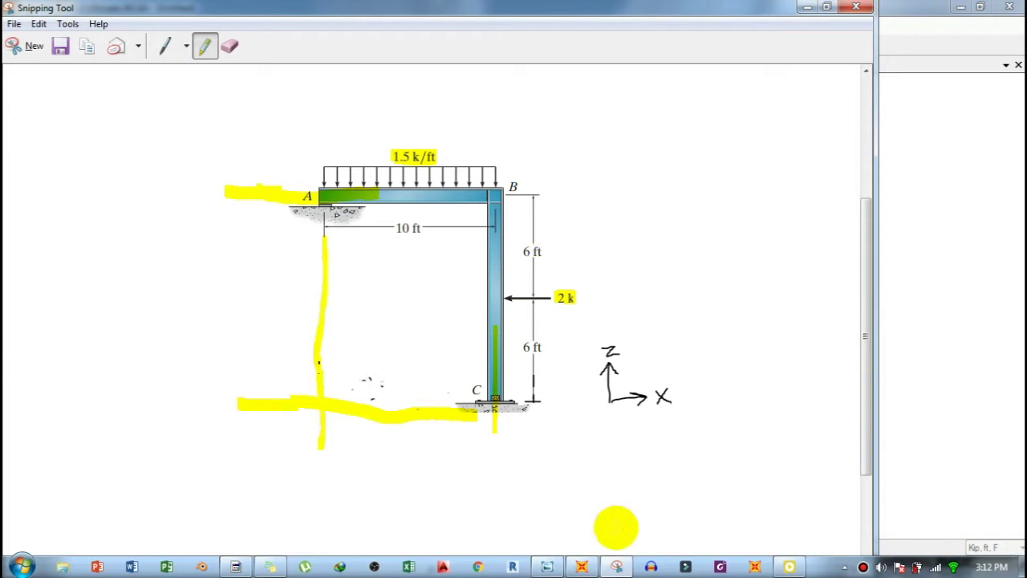
click(582, 565)
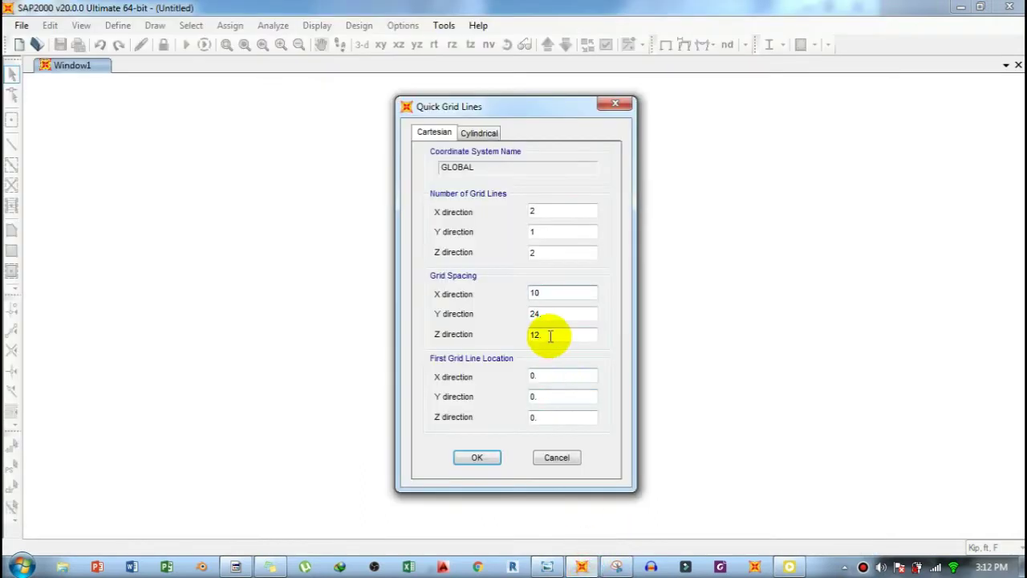
Set Z grid spacing to 12 and Y spacing to 24, then generate the grid.
drag(551, 334, 531, 336)
text(12)
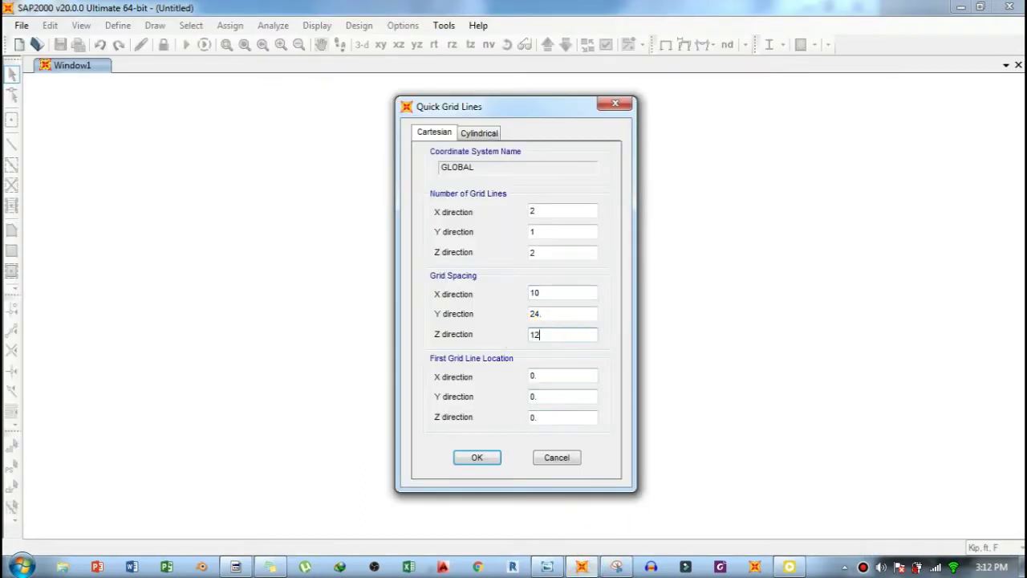
click(552, 316)
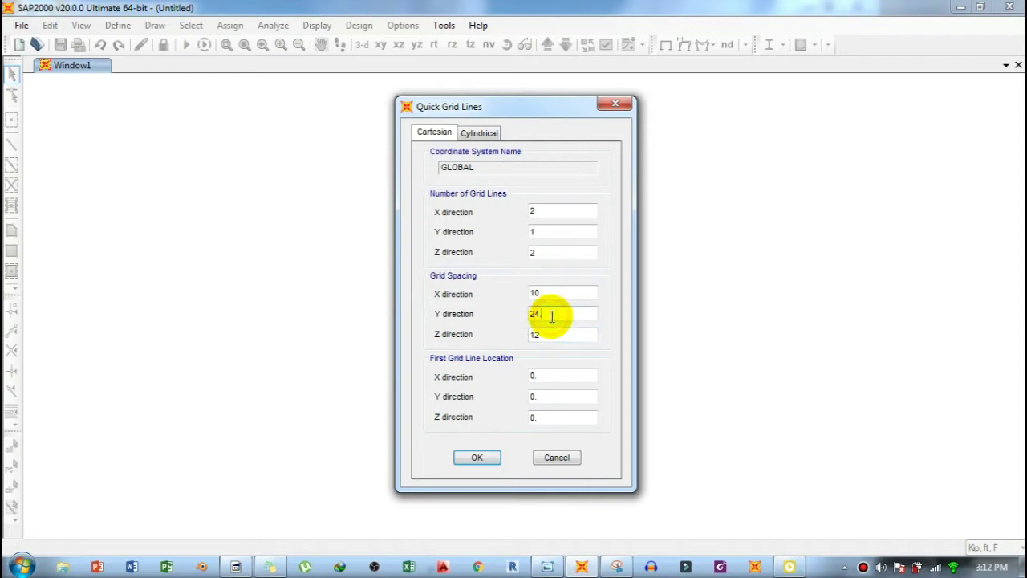
key(BackSpace)
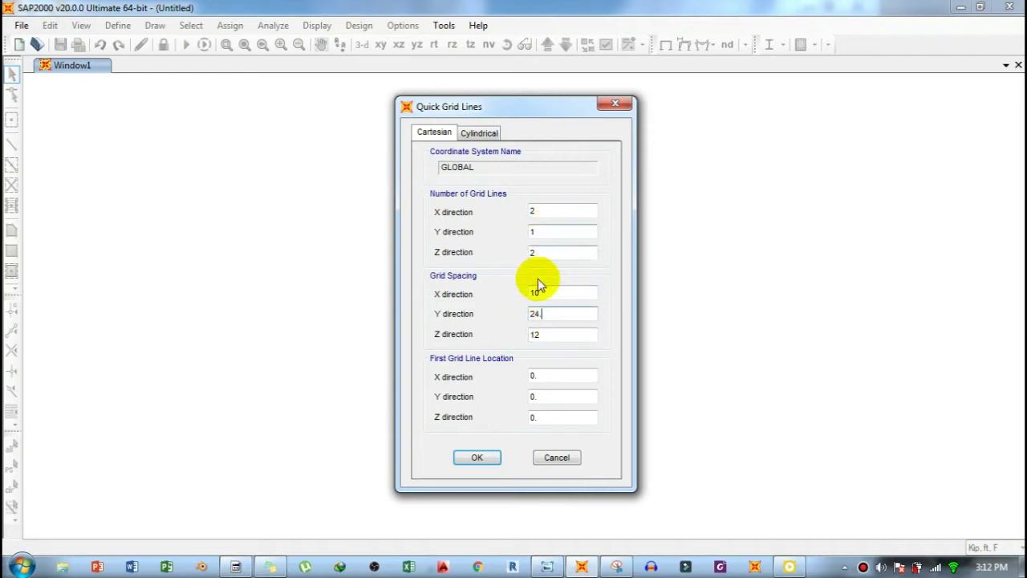
click(484, 457)
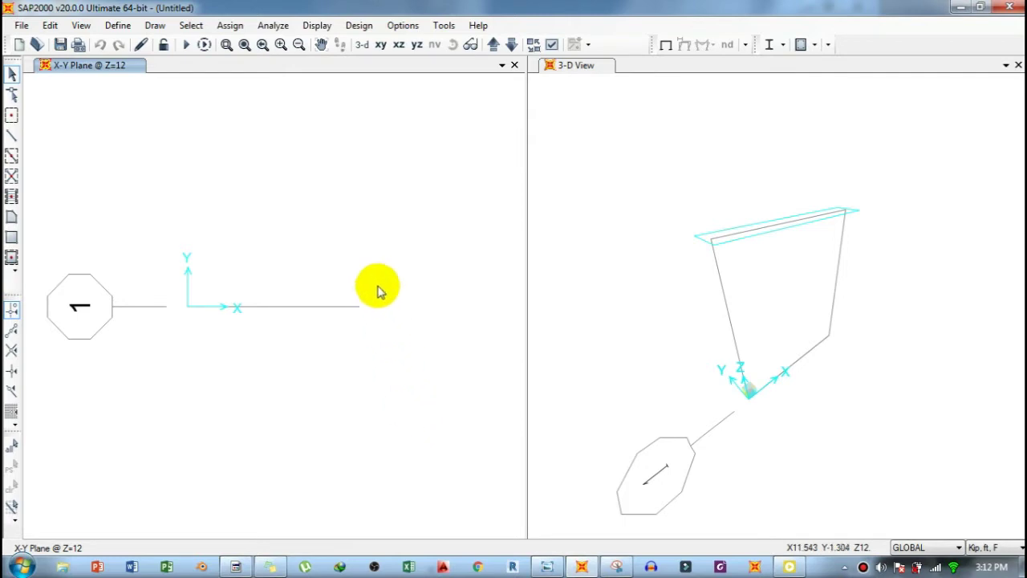
Switch the left view to the X-Z plane at Y=0 showing grid lines A and B.
click(399, 46)
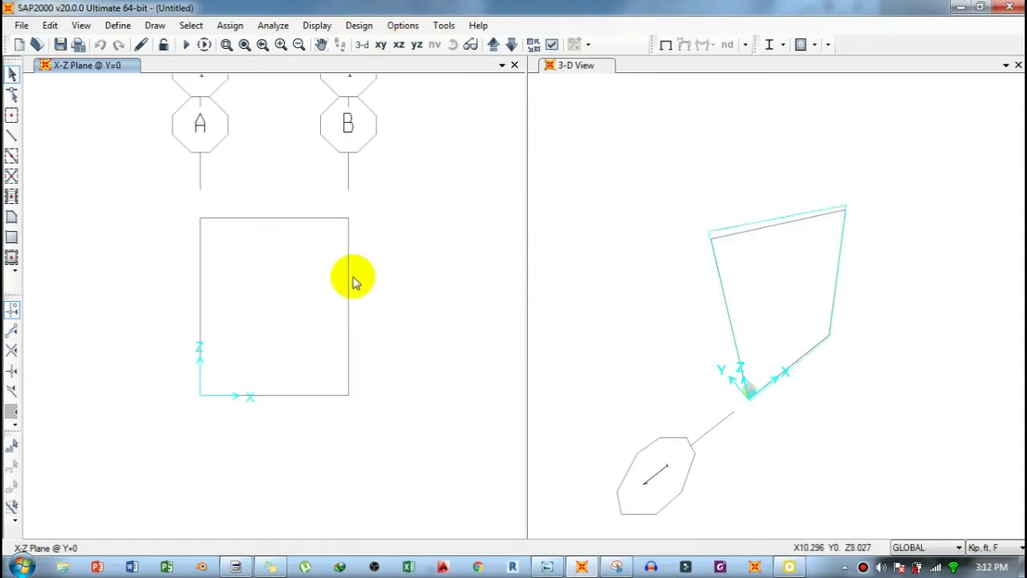
click(119, 25)
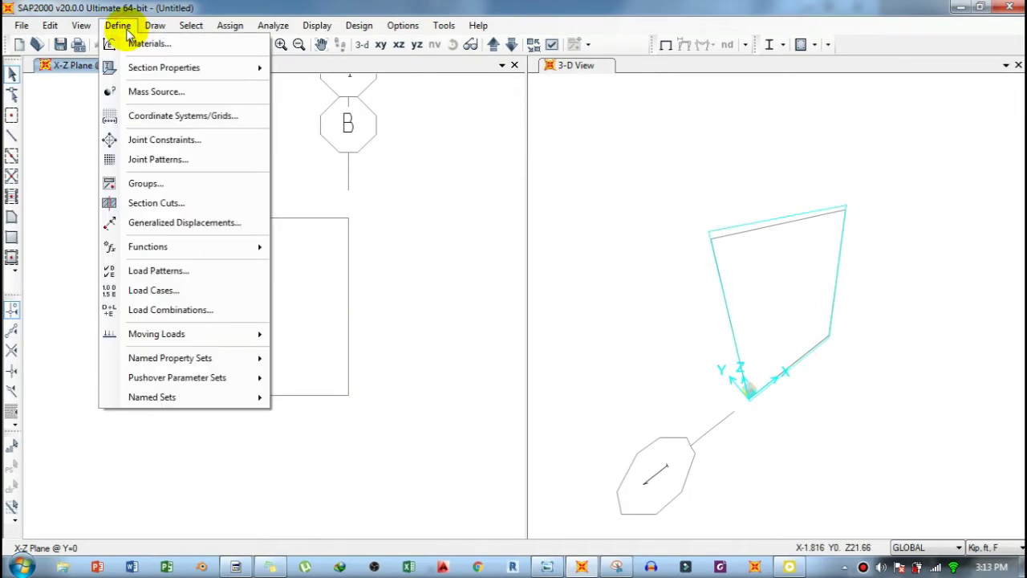
Change the DEAD load pattern's self weight multiplier to 0 and confirm.
click(158, 270)
drag(268, 193, 251, 174)
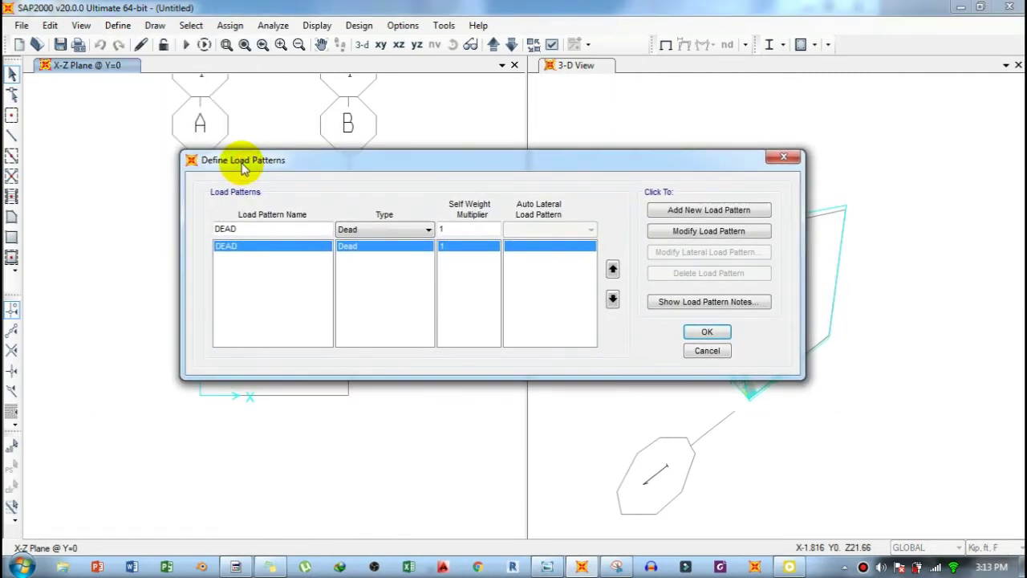
double_click(450, 230)
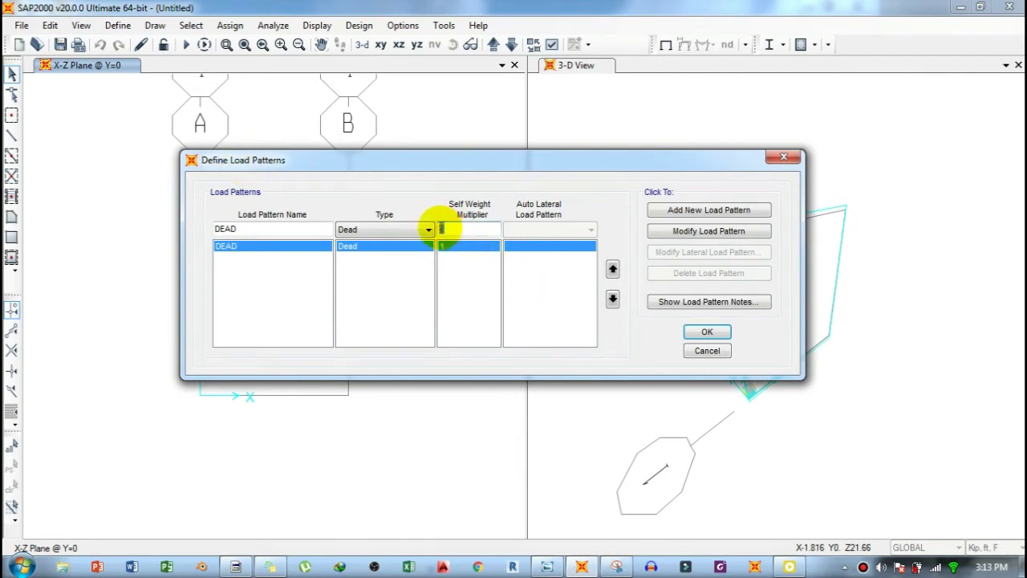
text(0)
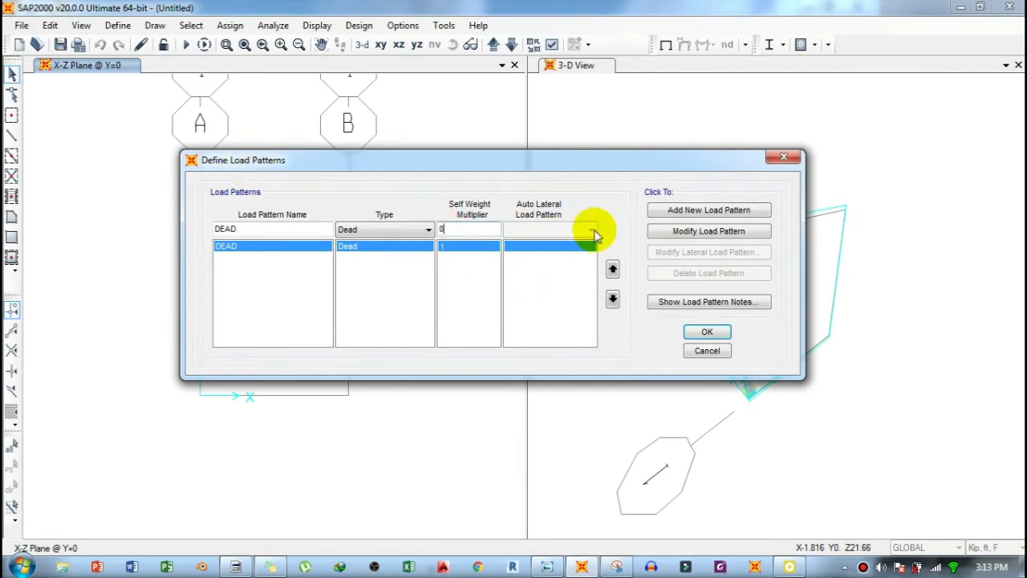
click(664, 235)
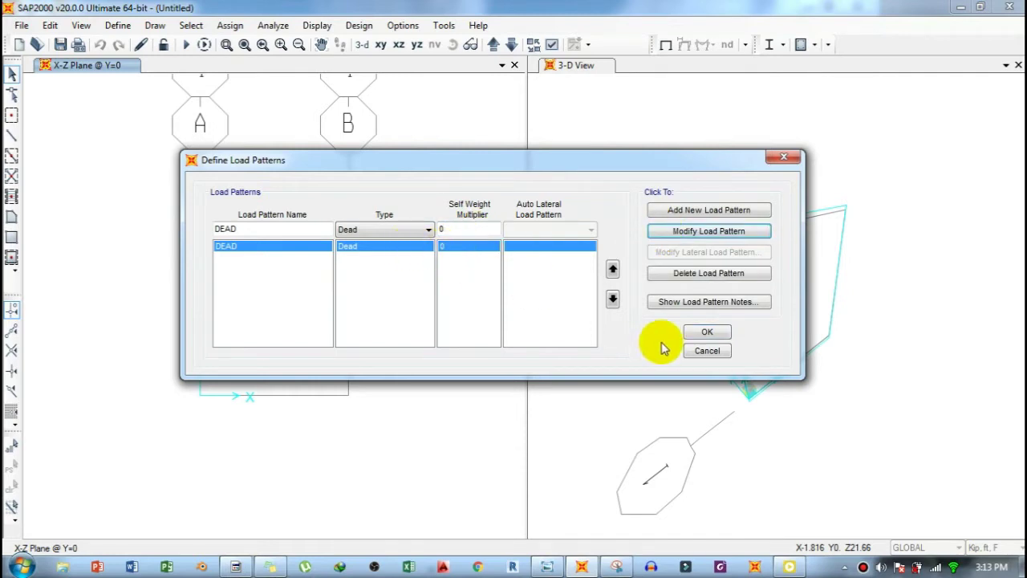
click(706, 334)
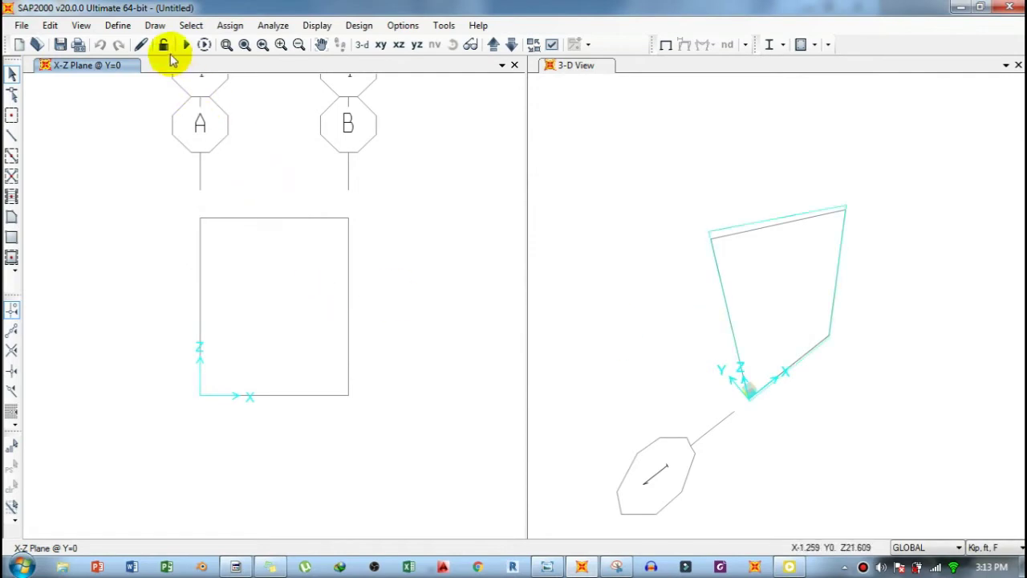
Draw frame members for beam A–B across the top and column B–C down the right edge.
click(157, 27)
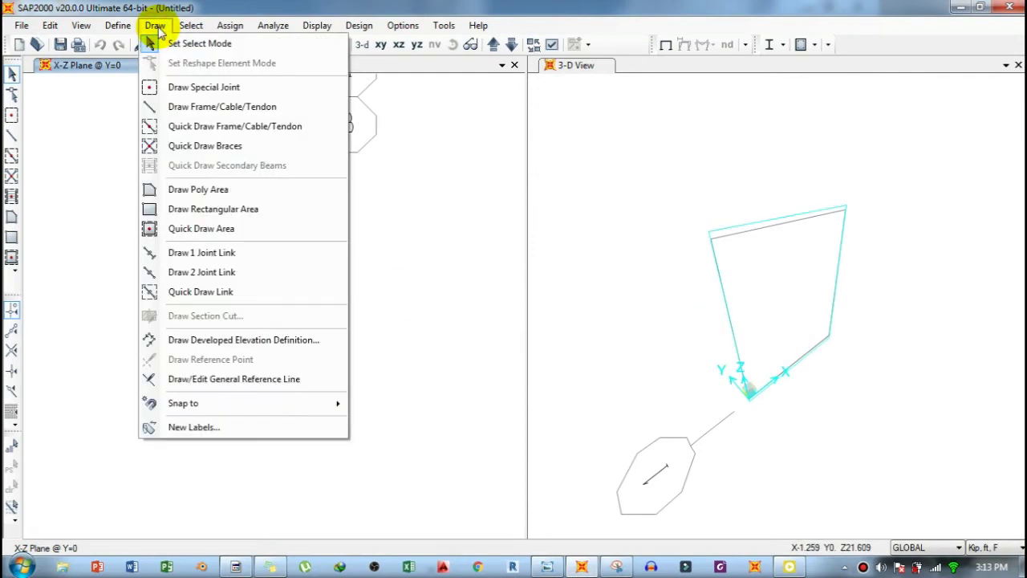
click(207, 112)
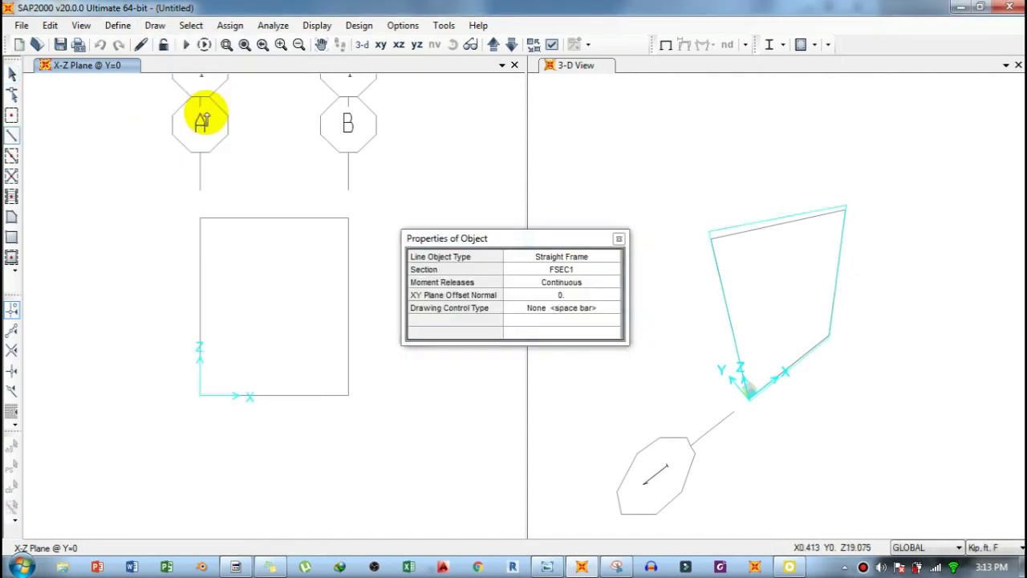
click(200, 219)
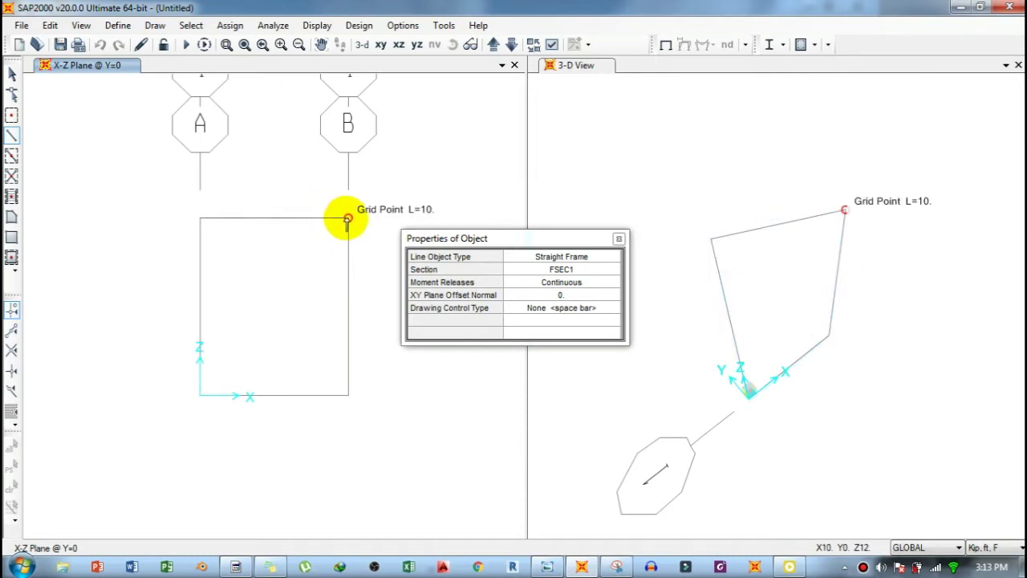
click(348, 219)
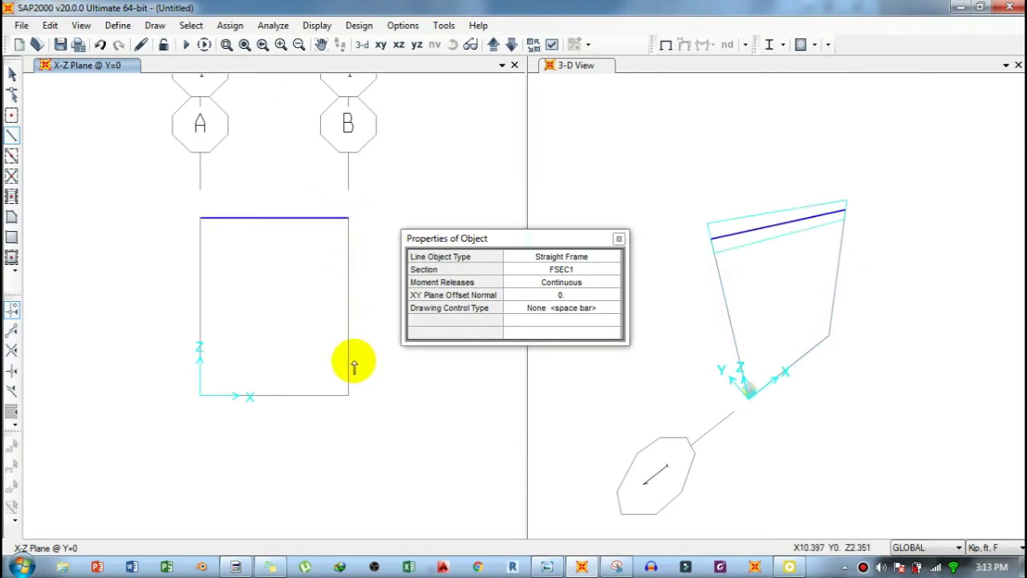
click(348, 395)
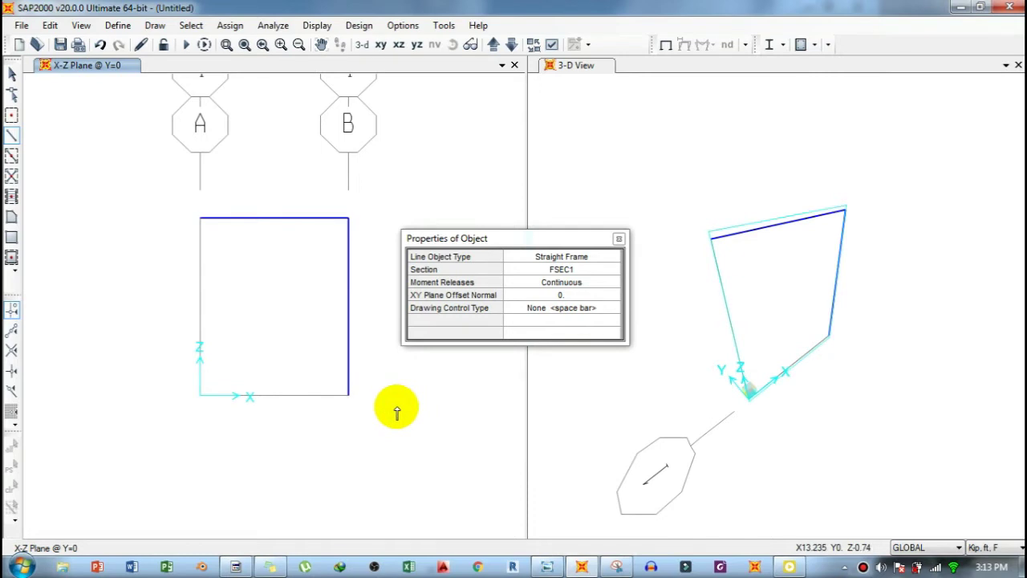
key(Escape)
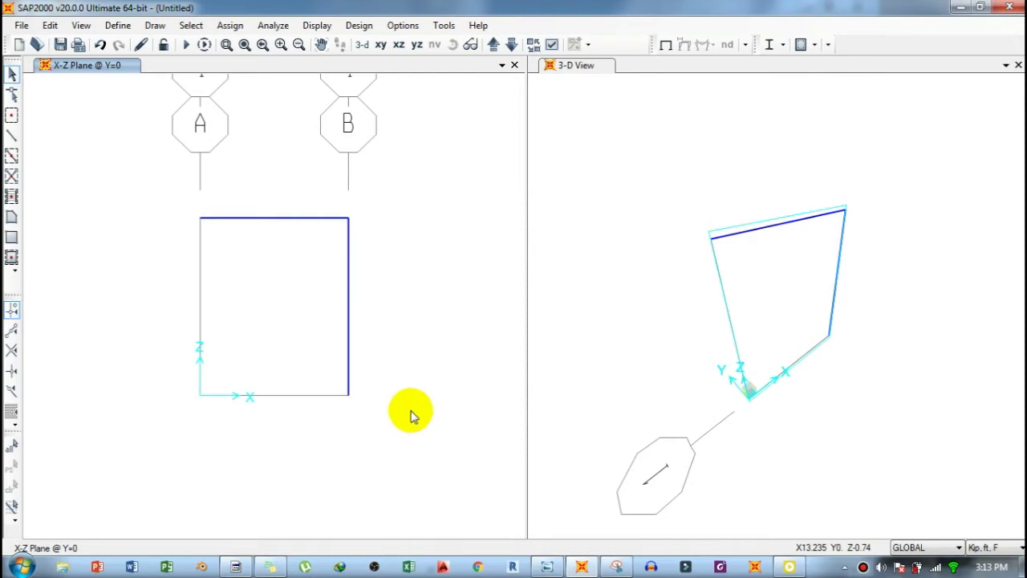
click(616, 565)
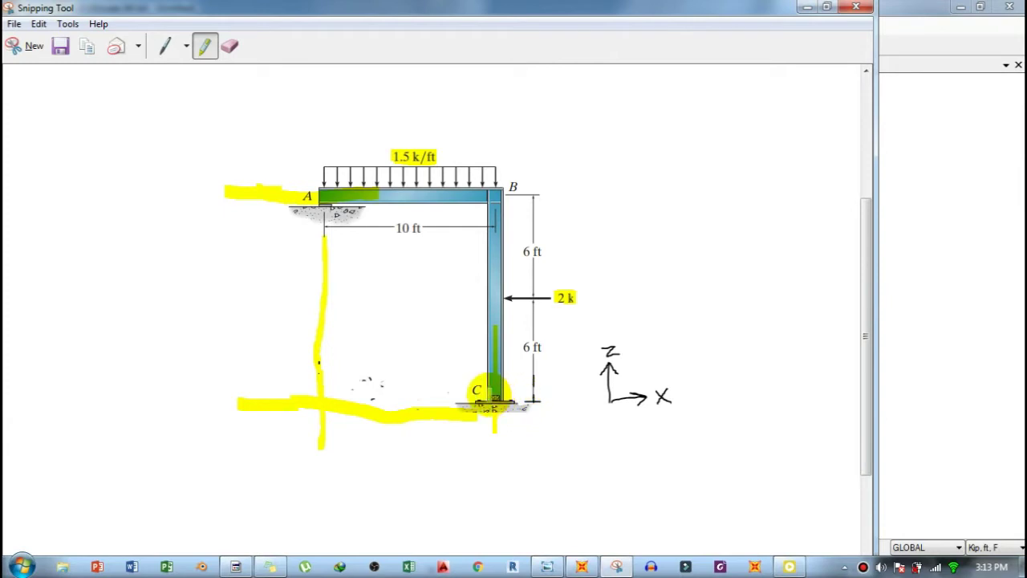
Return to SAP2000 and window-select the joint at the base of the column.
click(582, 566)
drag(331, 376, 362, 409)
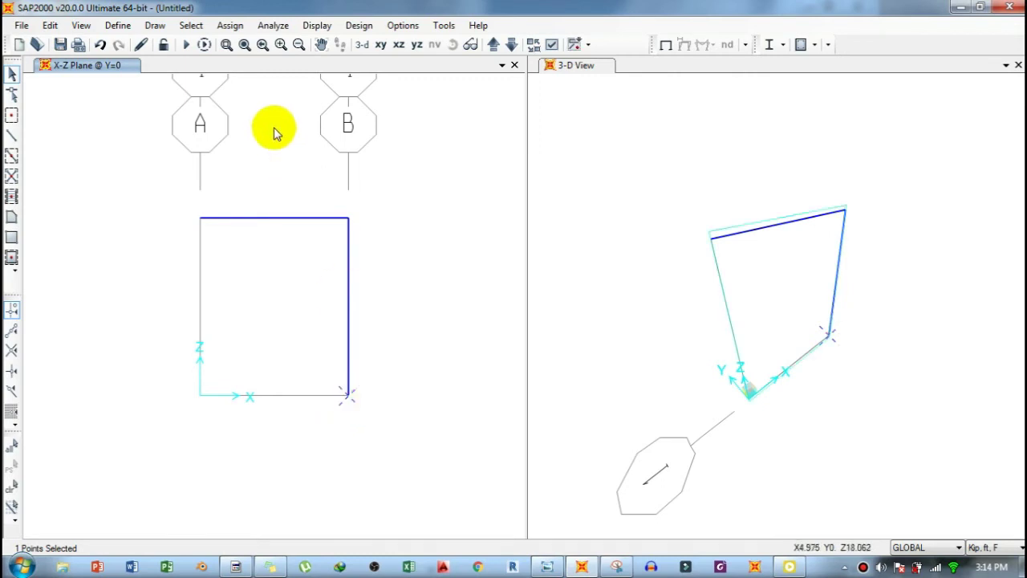
Give the column's base joint a pinned restraint, then select the beam's top-left joint.
click(231, 26)
mouse_move(244, 45)
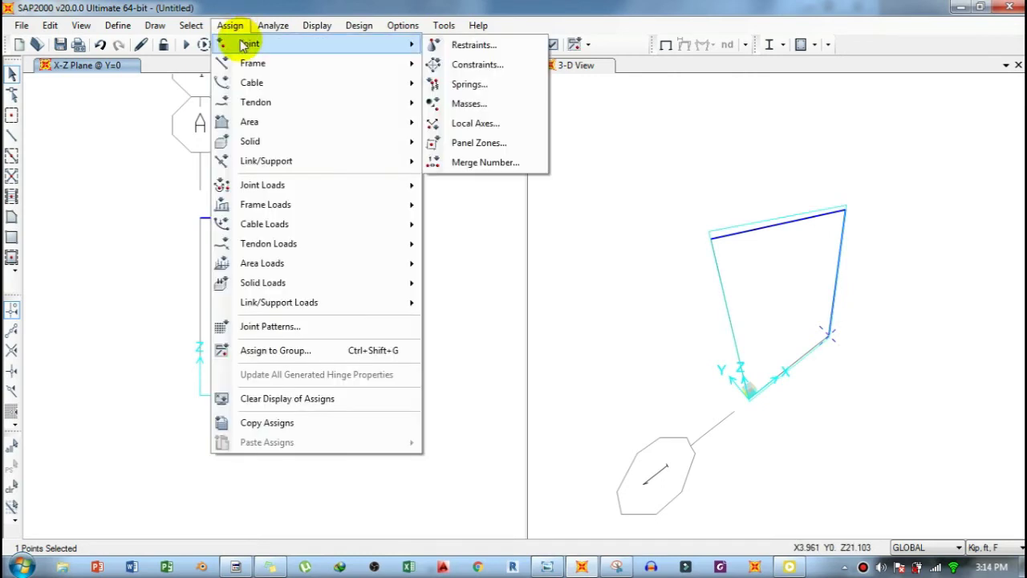
click(445, 46)
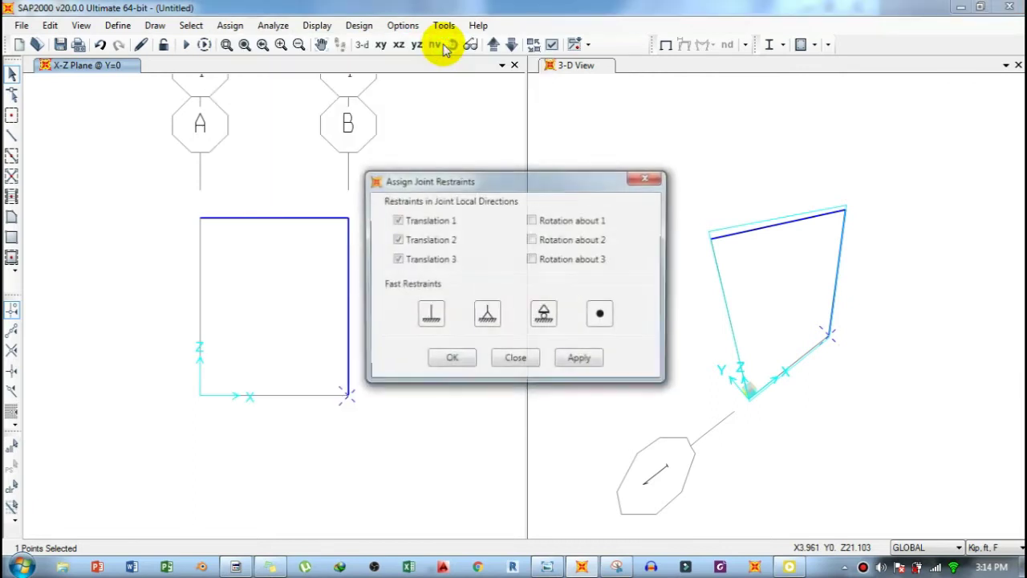
click(489, 318)
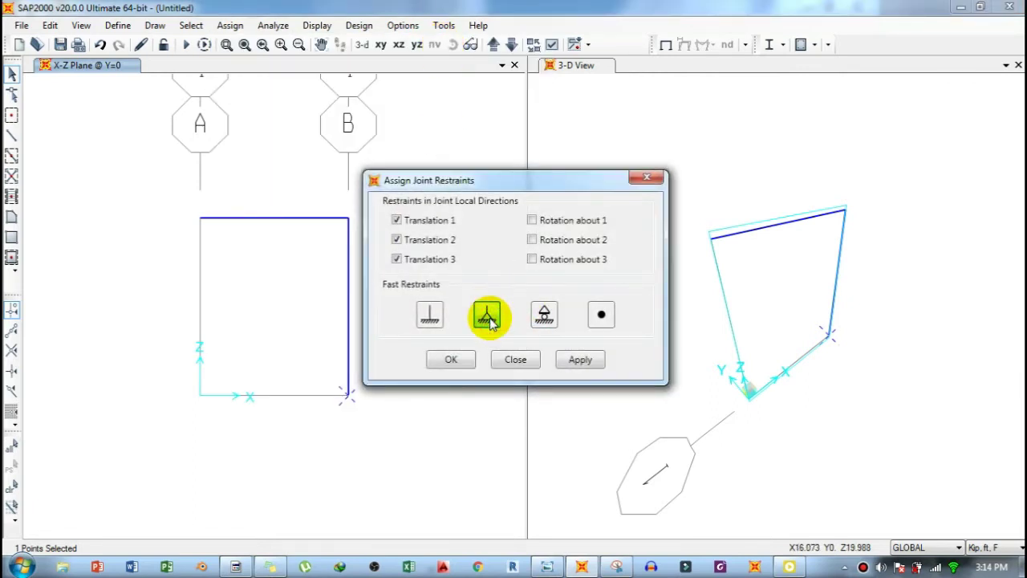
click(576, 359)
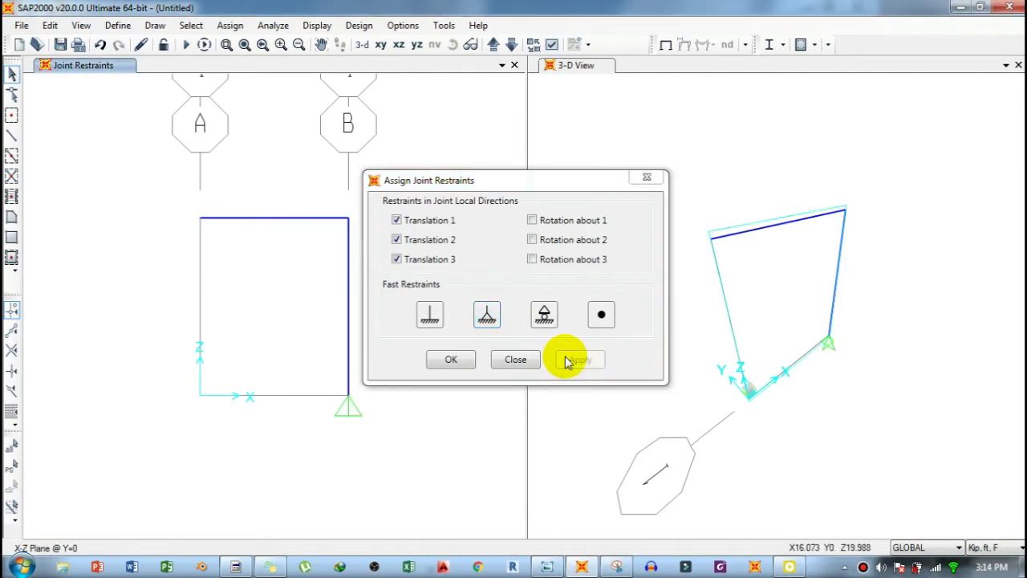
click(454, 361)
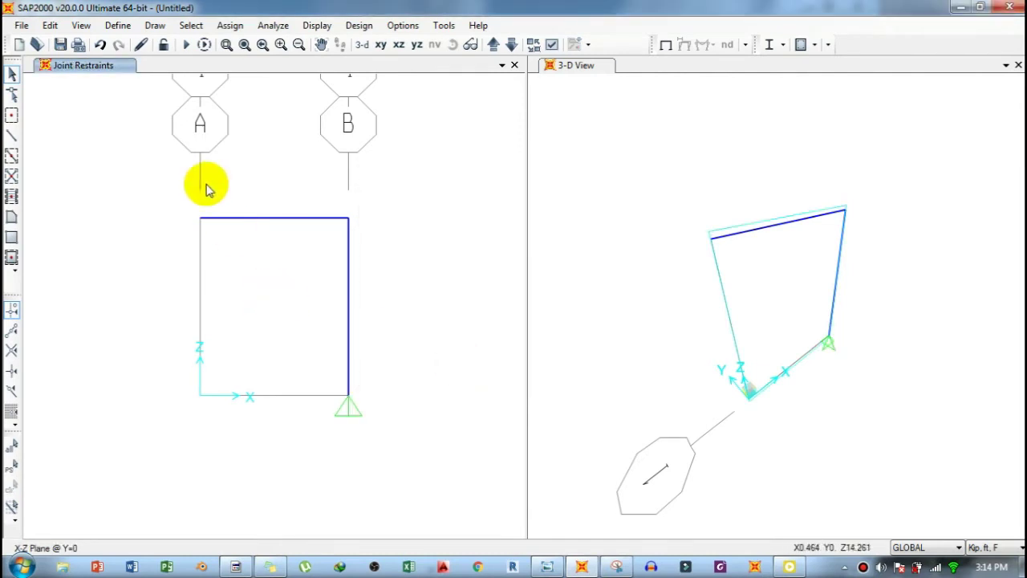
click(198, 210)
drag(202, 219, 211, 233)
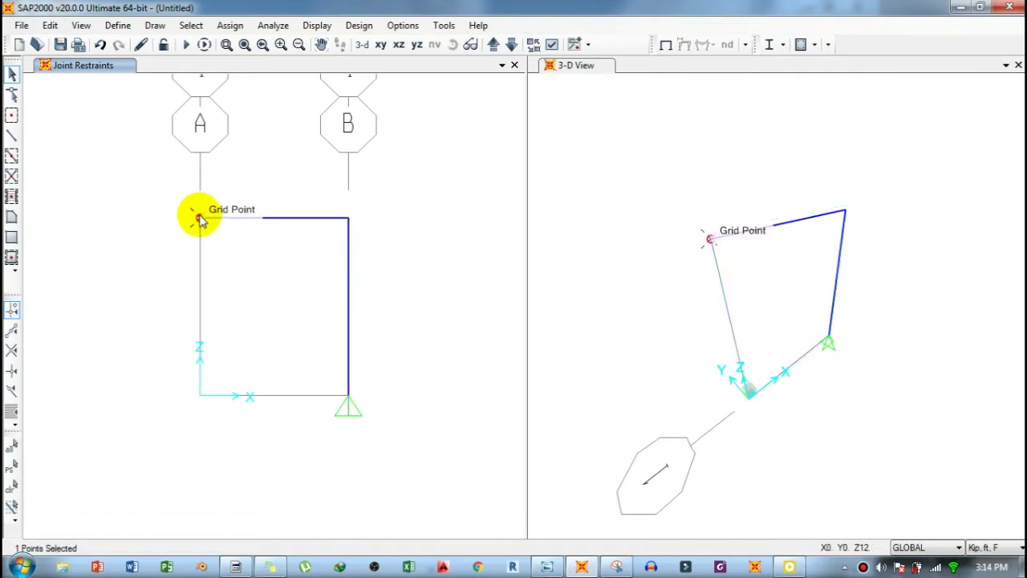
Assign a roller restraint to the beam's left-end joint A.
click(231, 26)
mouse_move(245, 44)
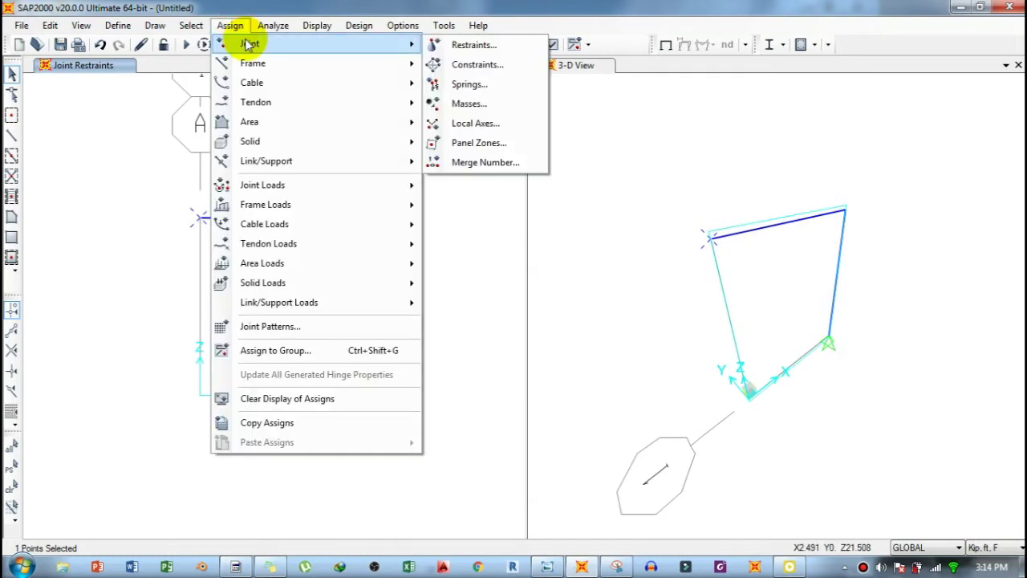
click(451, 42)
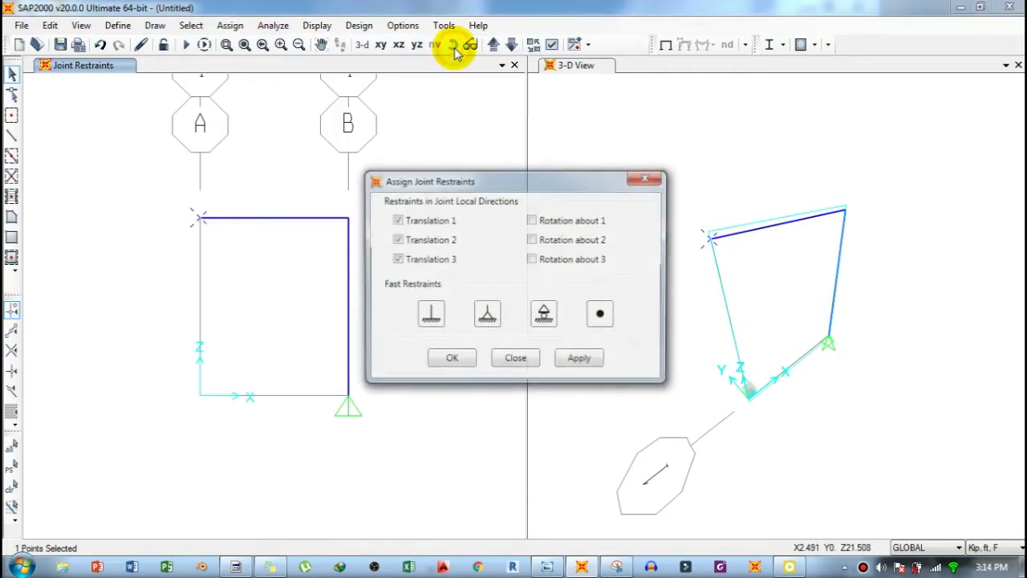
click(544, 315)
click(452, 359)
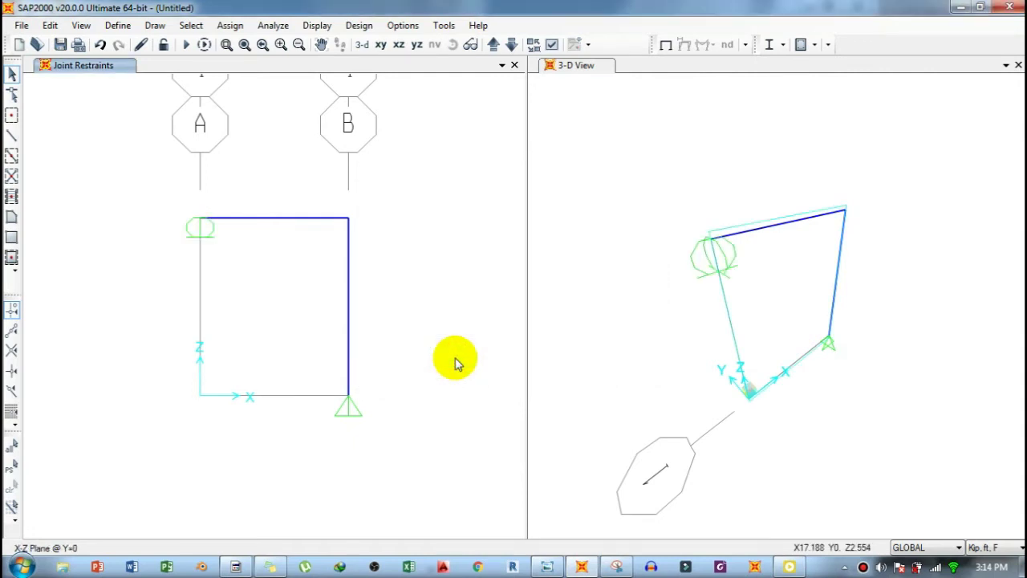
click(614, 566)
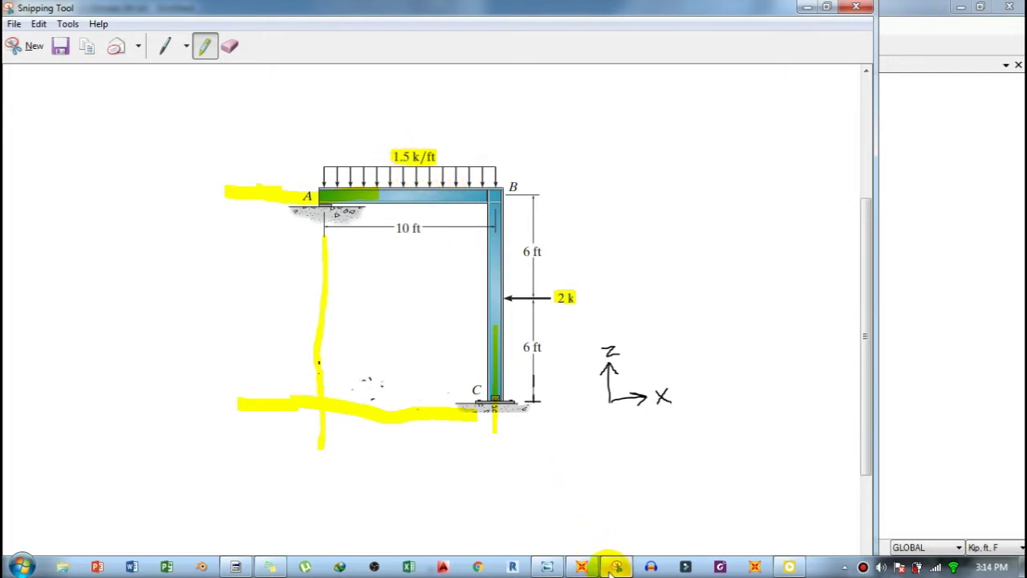
Switch from the textbook sketch back to the SAP2000 model with both supports.
click(583, 566)
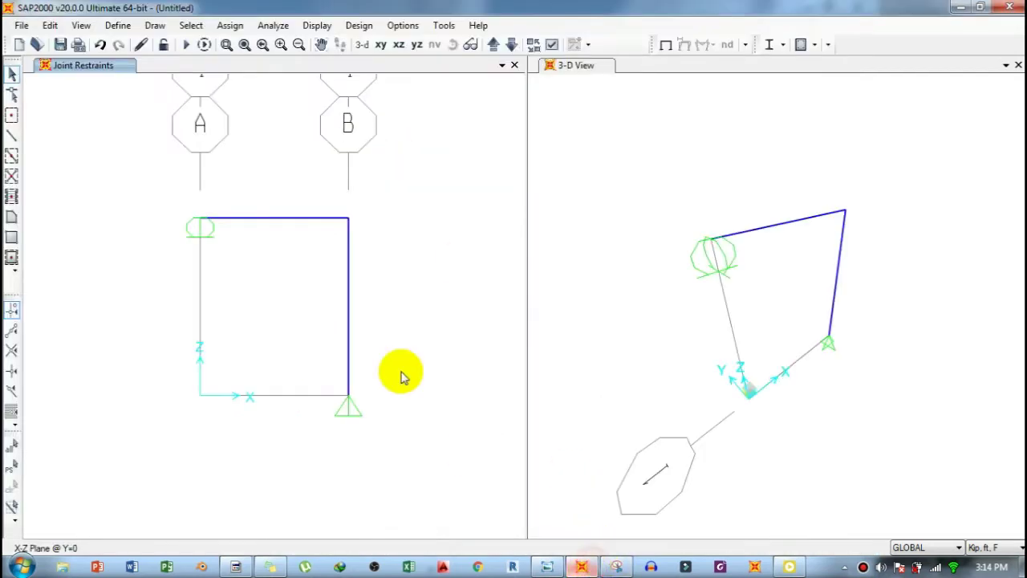
Apply a 1.5 kip/ft uniform DEAD distributed load to the top beam A–B.
click(285, 218)
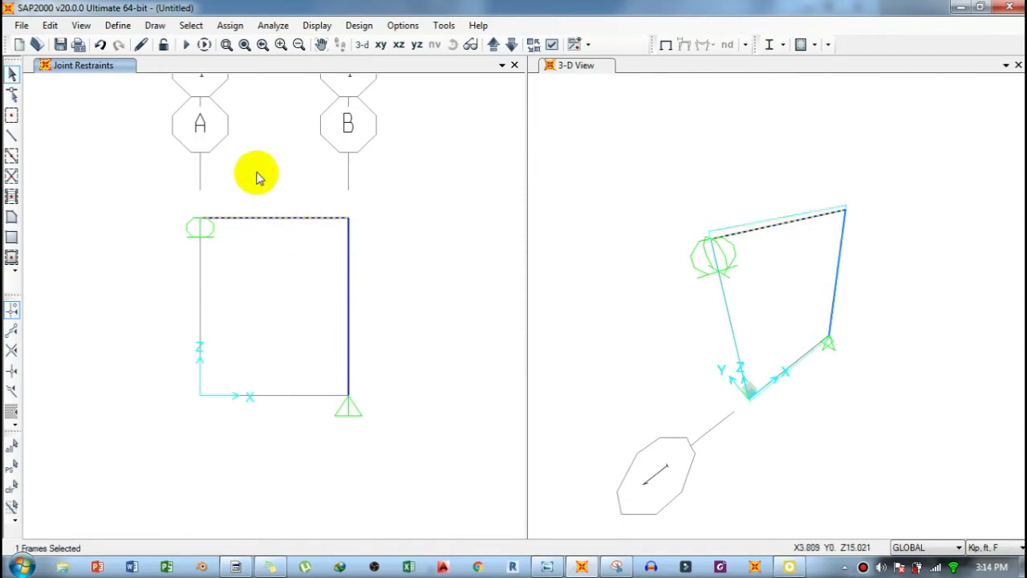
click(229, 25)
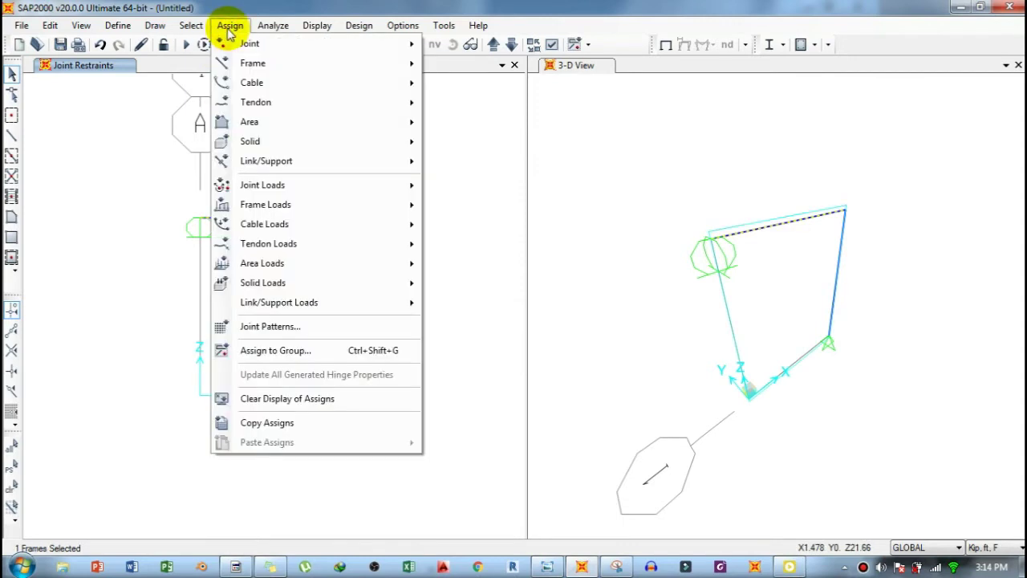
mouse_move(287, 205)
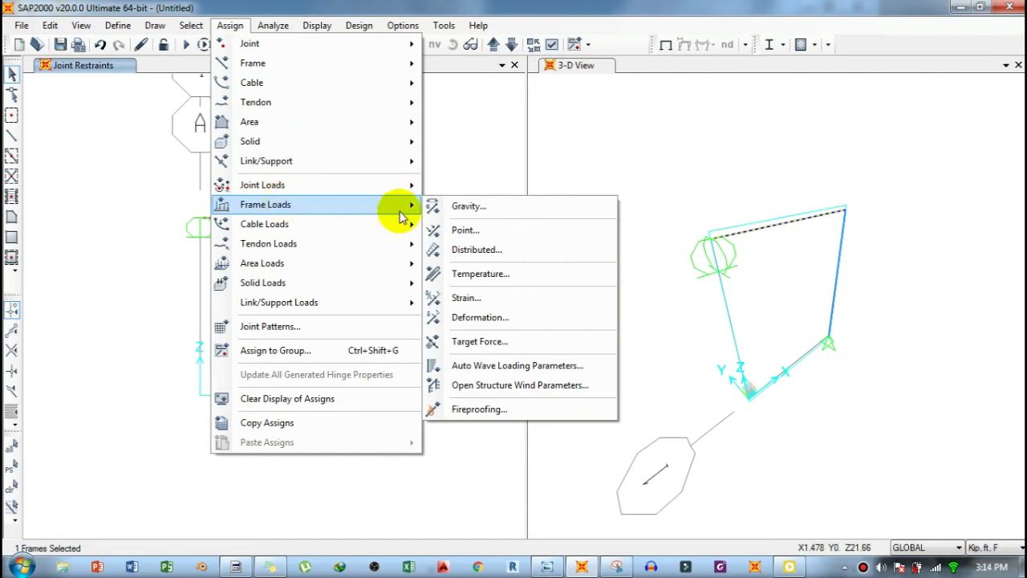
click(474, 250)
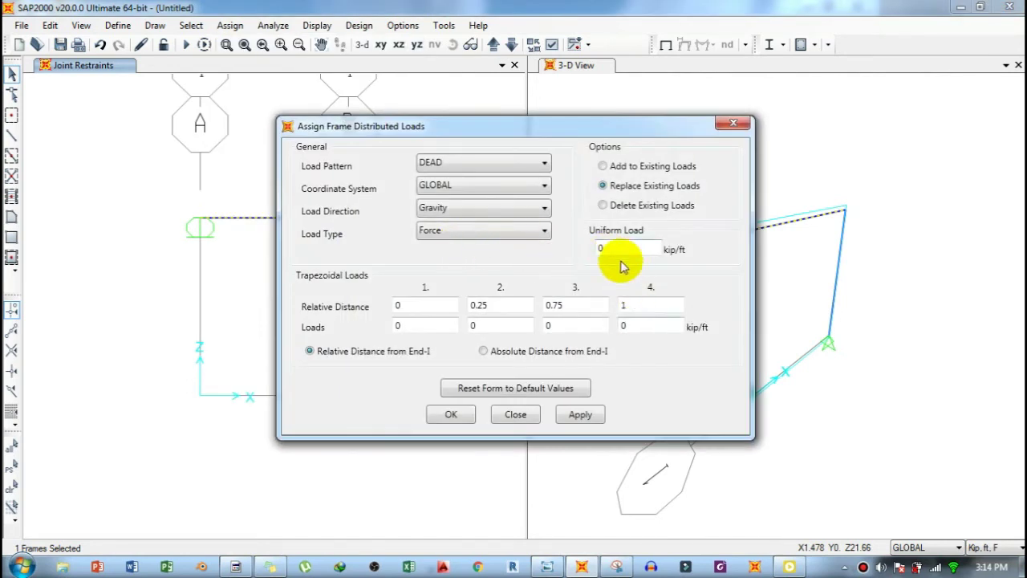
double_click(598, 250)
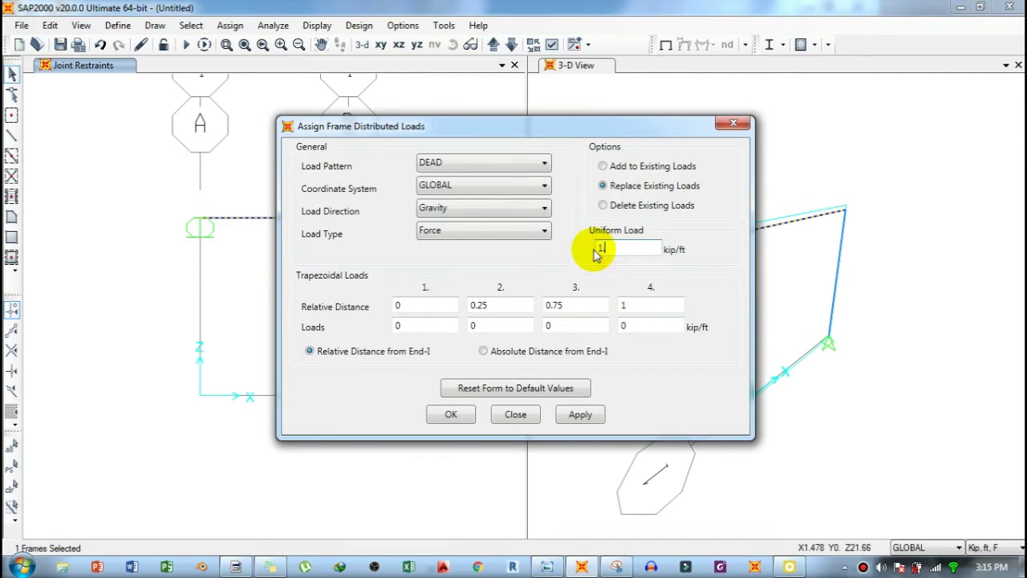
text(1.5)
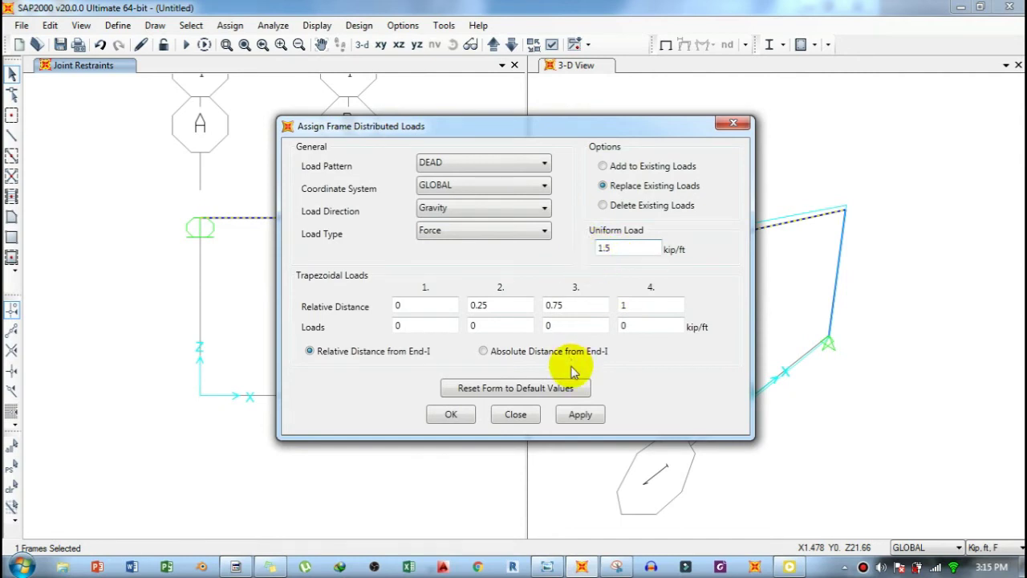
click(580, 414)
click(453, 414)
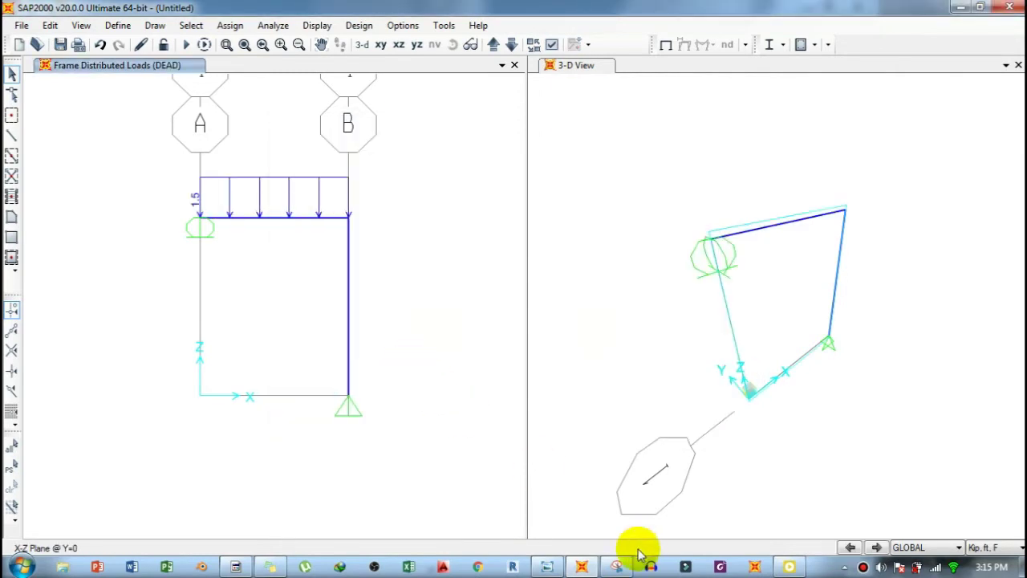
click(618, 566)
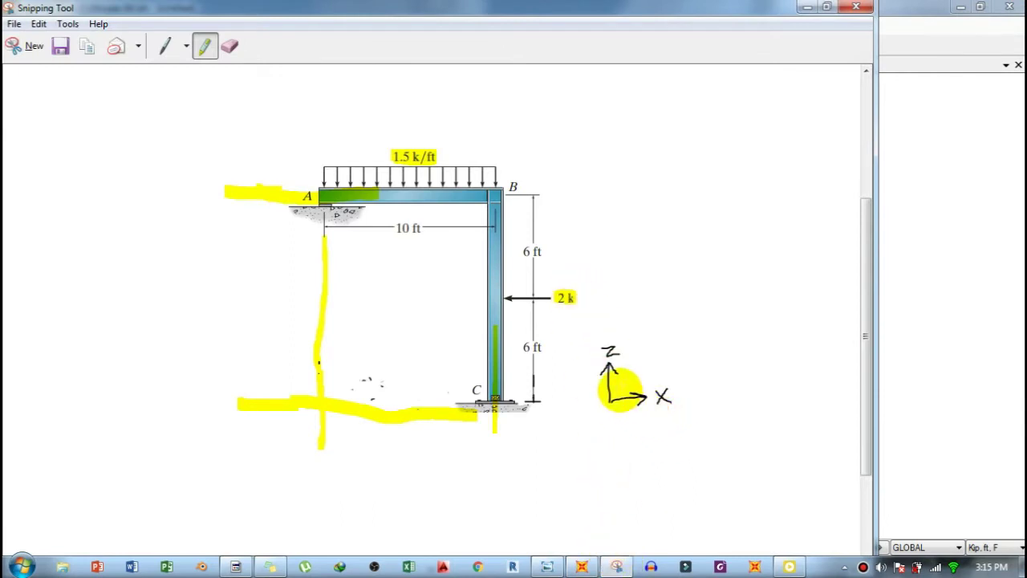
Draw a yellow highlighter plus sign beside the sketch's X axis.
click(681, 395)
drag(692, 380, 692, 412)
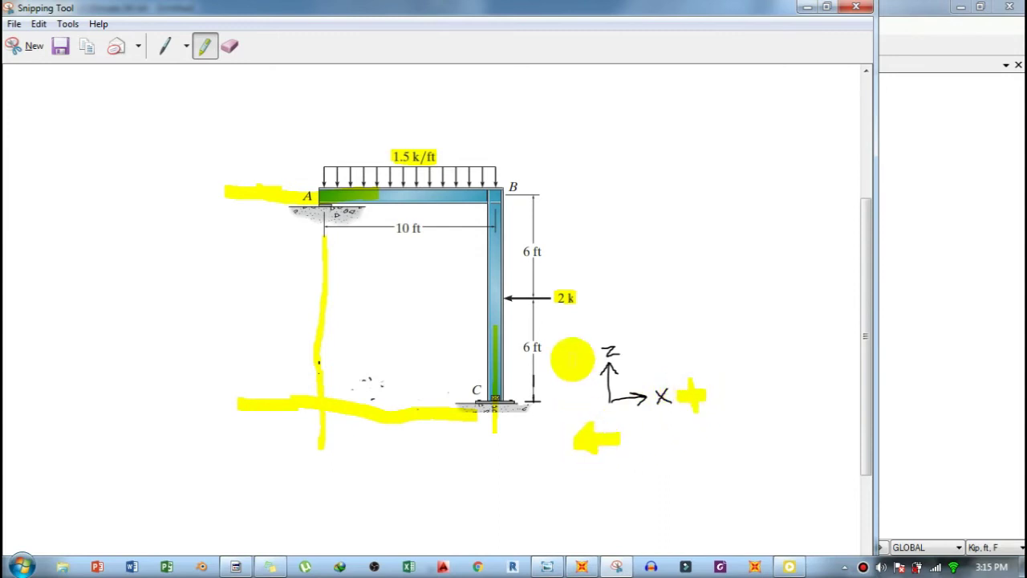
Select the right column and set up a DEAD point load along X, using absolute distances from End-I.
click(616, 565)
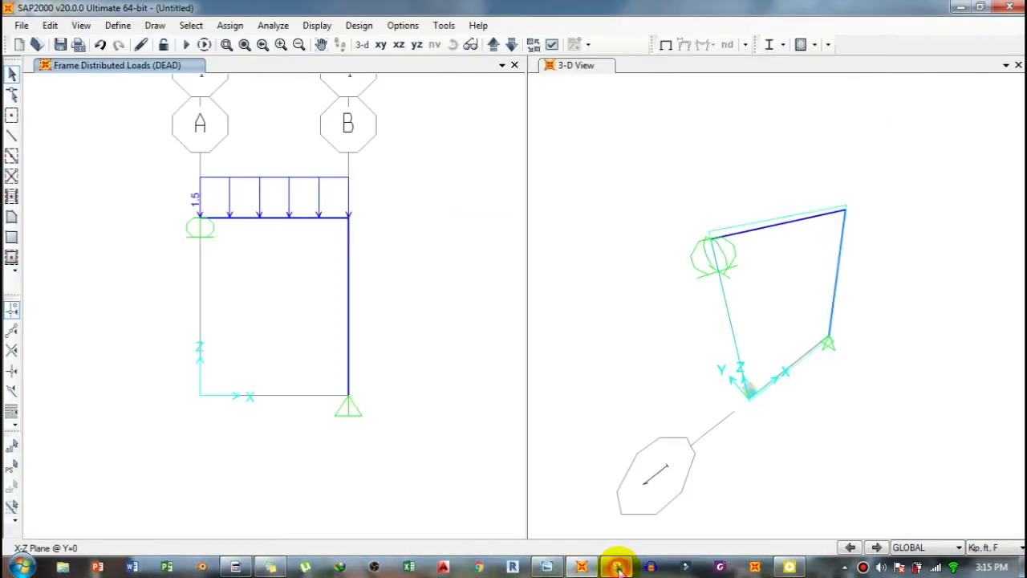
click(349, 313)
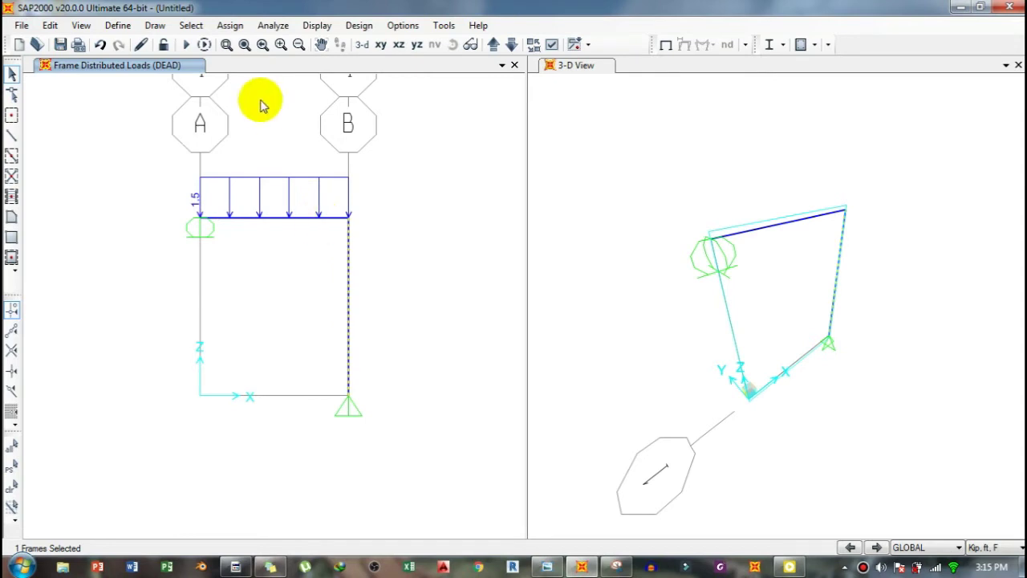
click(230, 26)
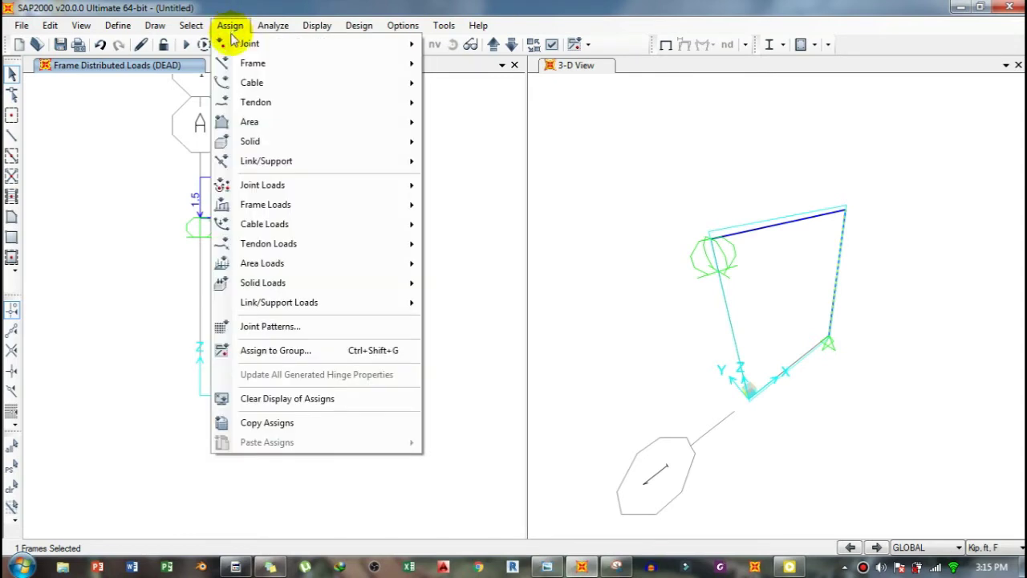
mouse_move(297, 203)
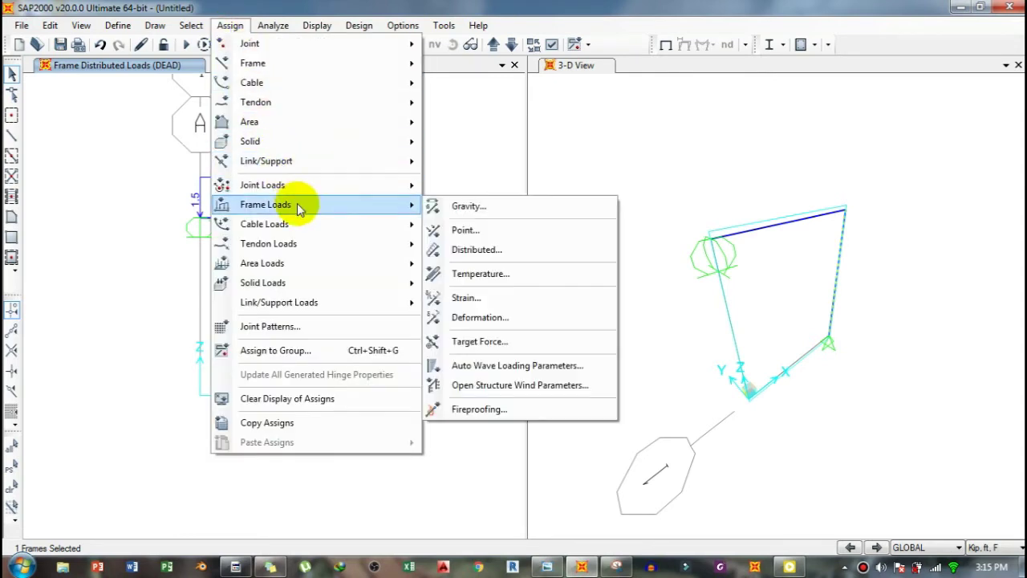
click(450, 232)
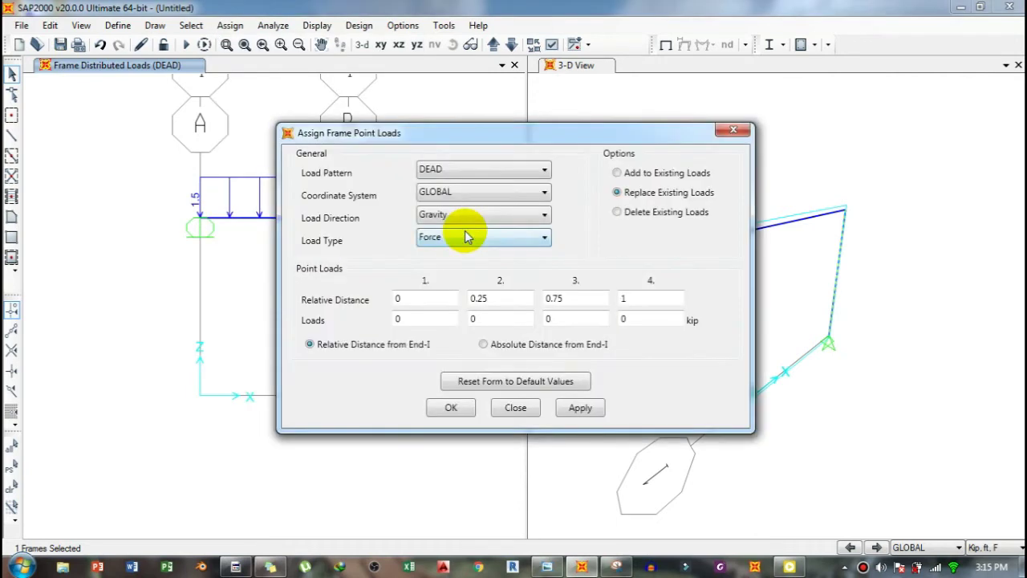
click(462, 222)
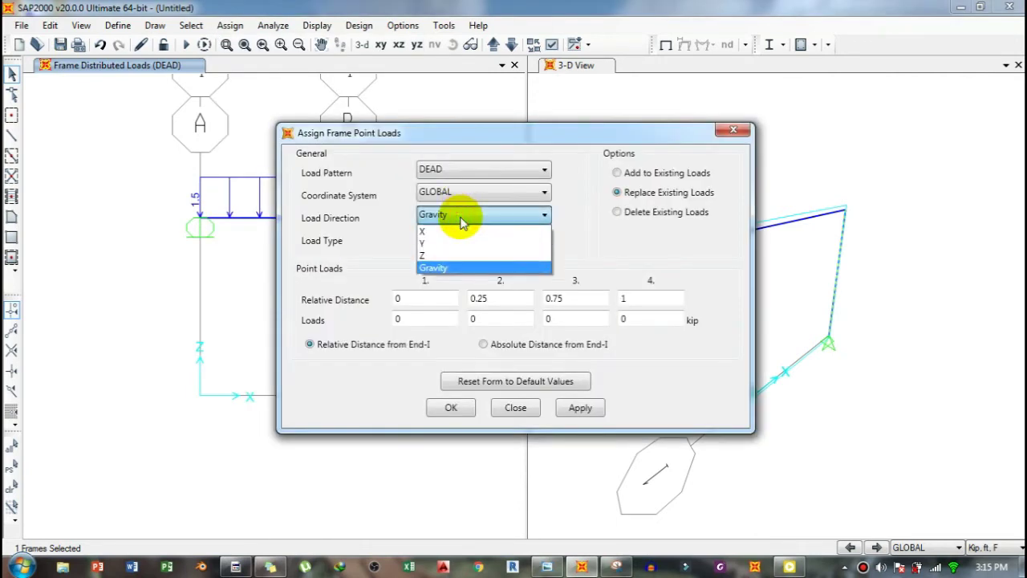
click(447, 231)
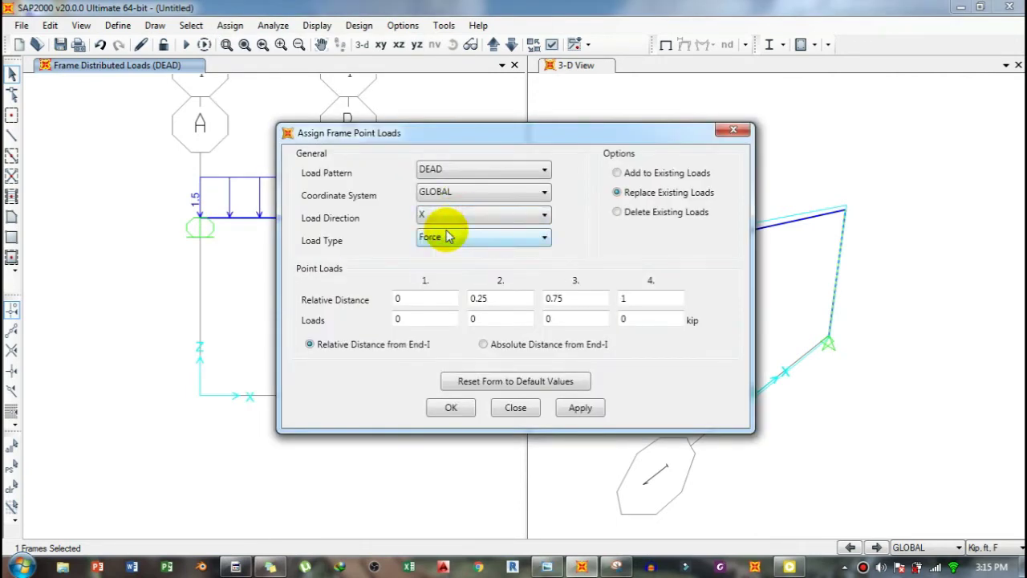
click(504, 345)
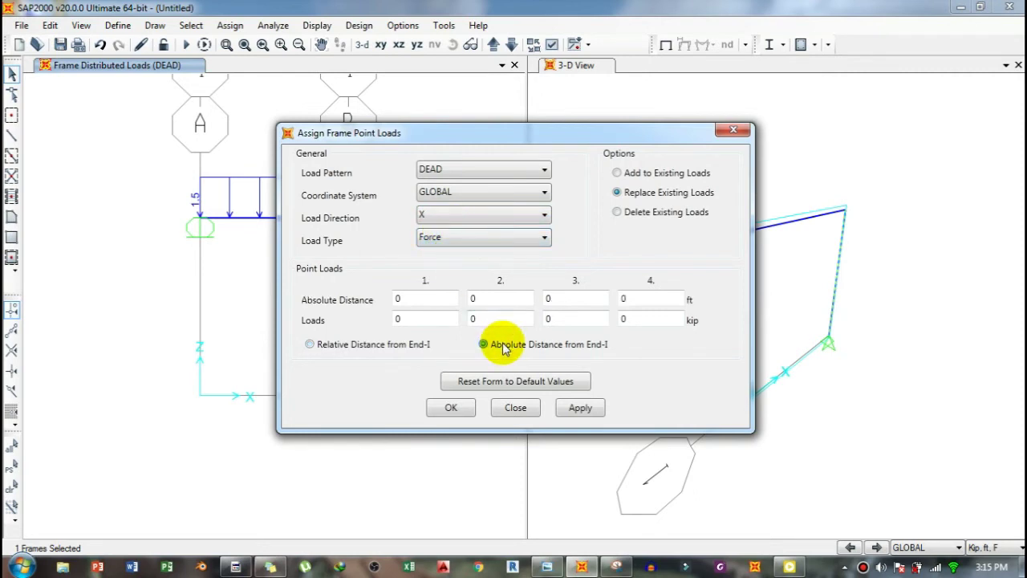
click(409, 299)
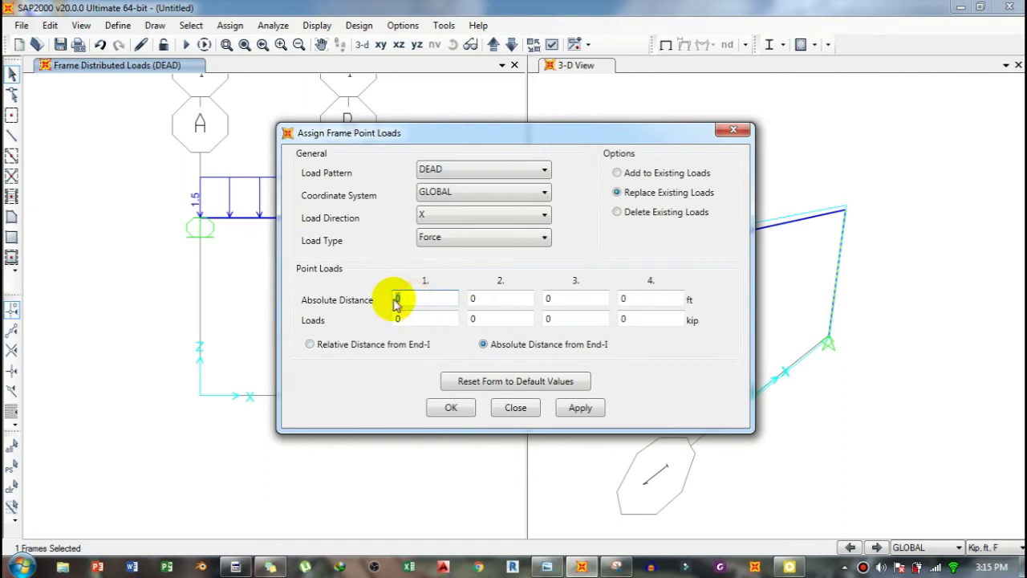
click(616, 566)
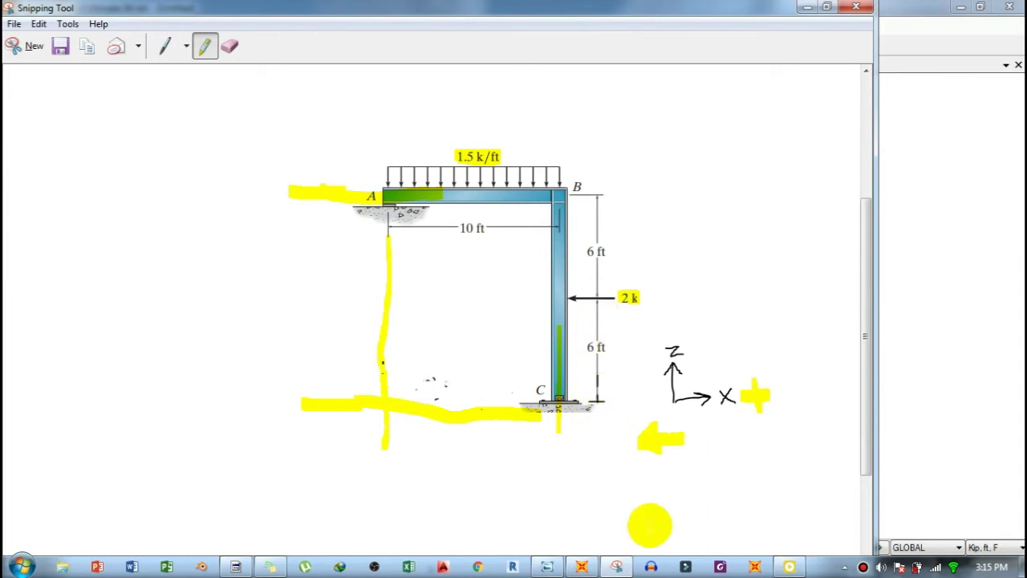
Enter a -2 kip point load at 6 ft from End-I on the right column and confirm.
click(584, 566)
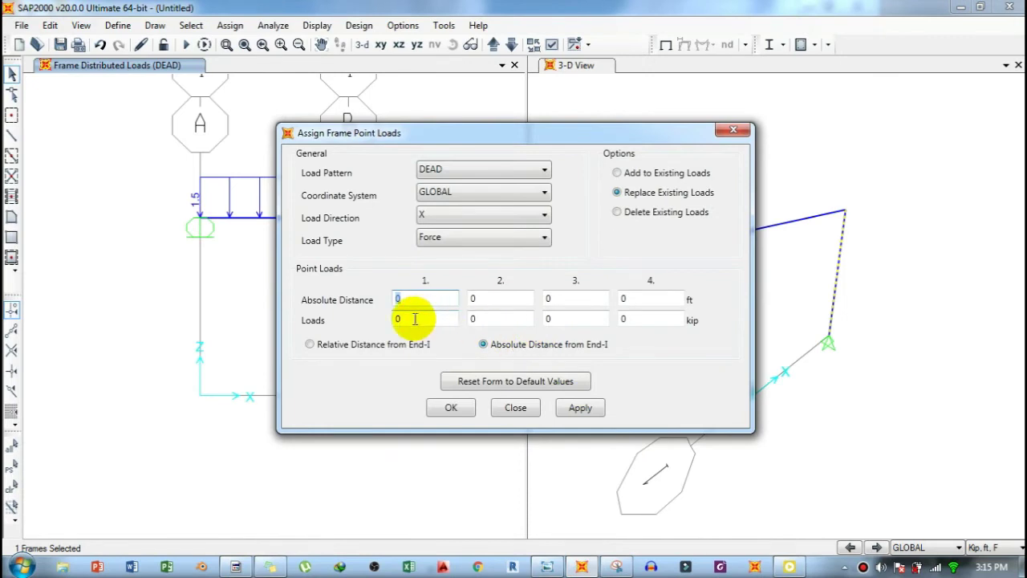
text(6)
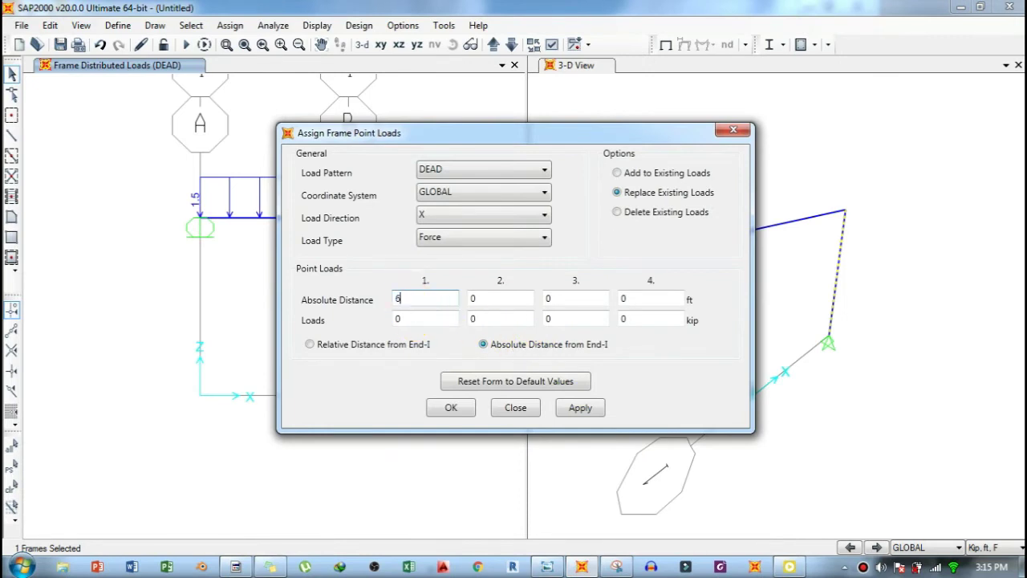
click(407, 320)
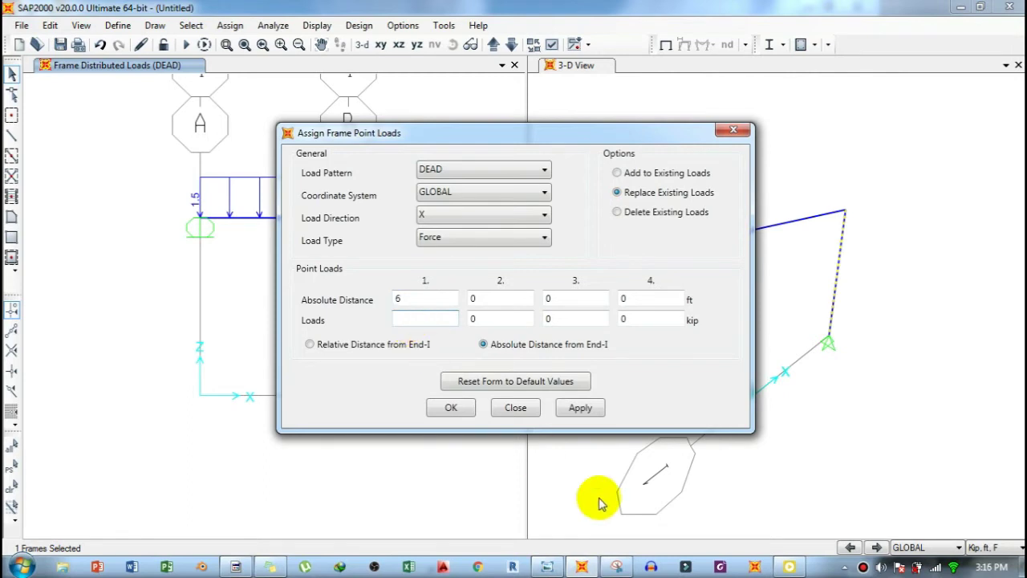
click(616, 567)
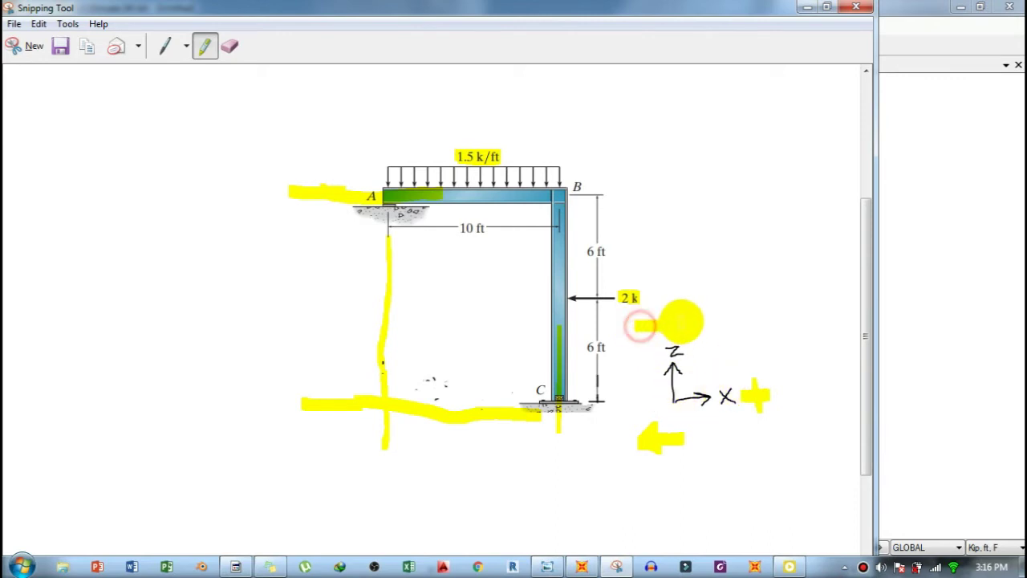
scroll(665, 320, right, 2)
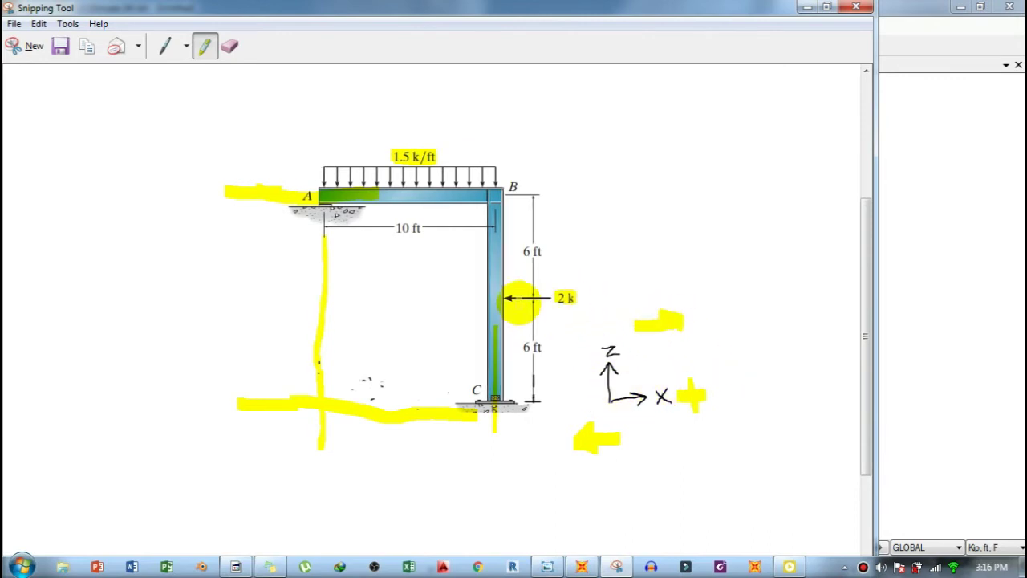
click(584, 564)
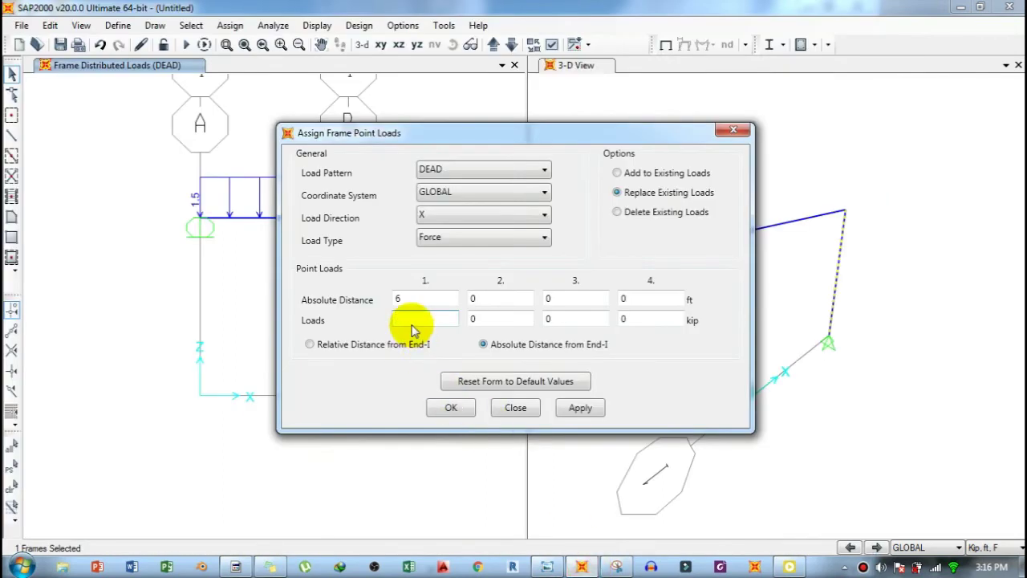
text(-2)
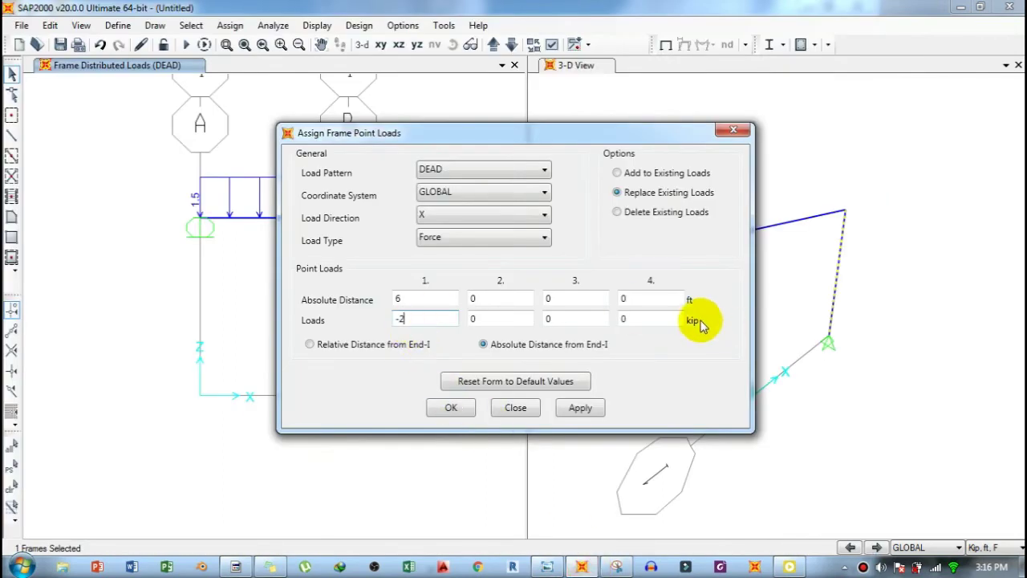
drag(552, 130, 769, 129)
click(679, 405)
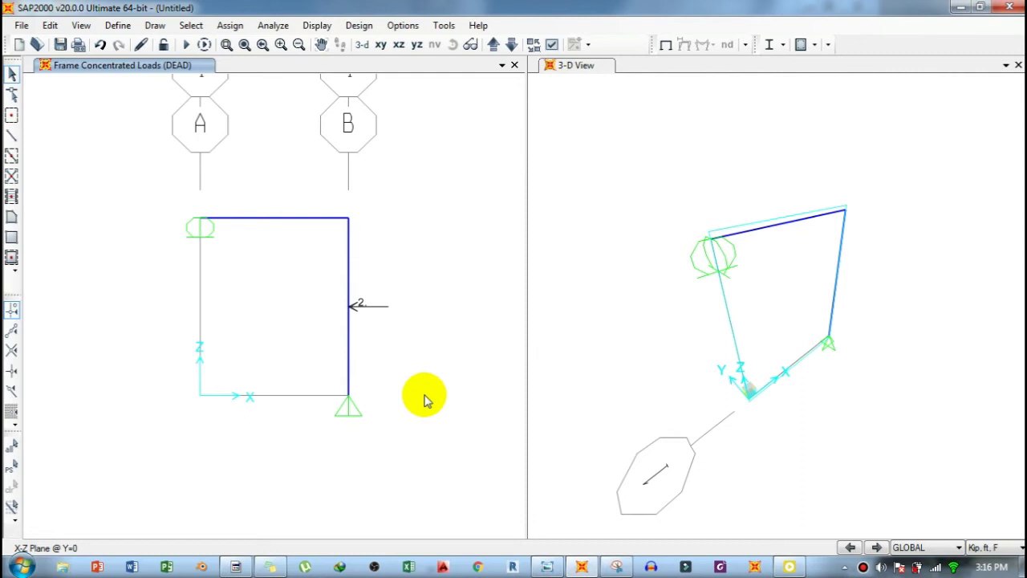
right_click(275, 218)
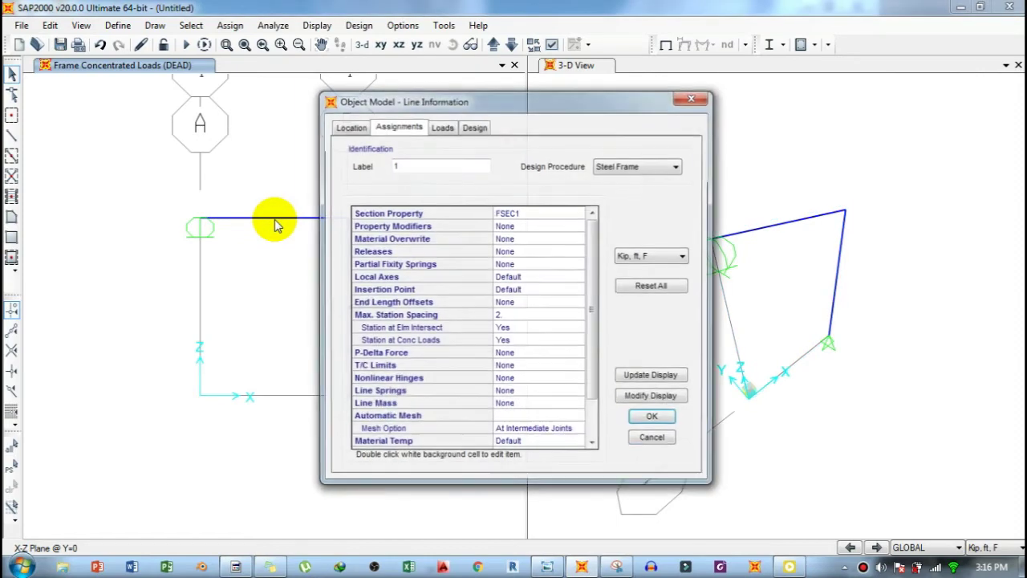
click(440, 126)
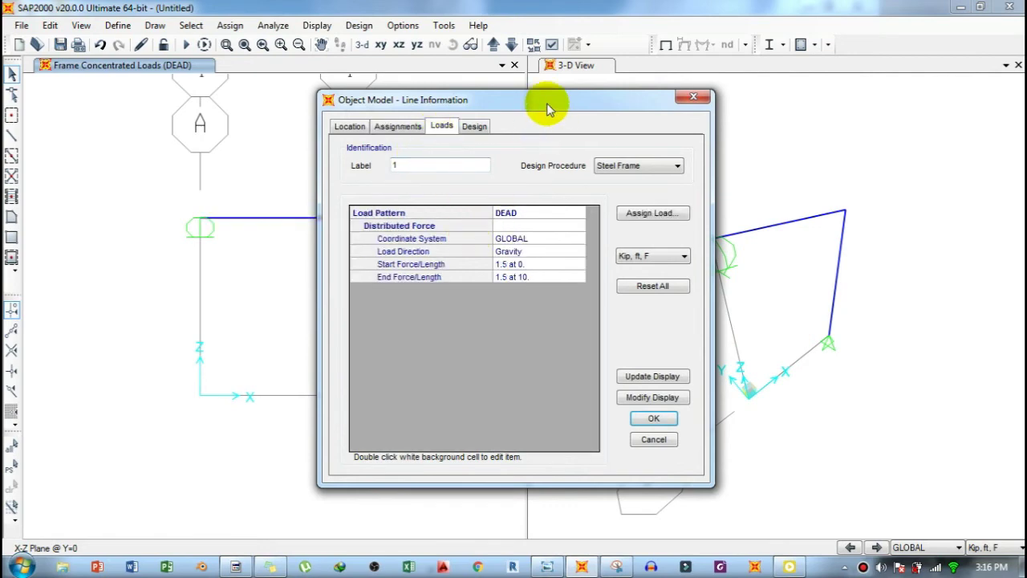
drag(551, 101, 595, 93)
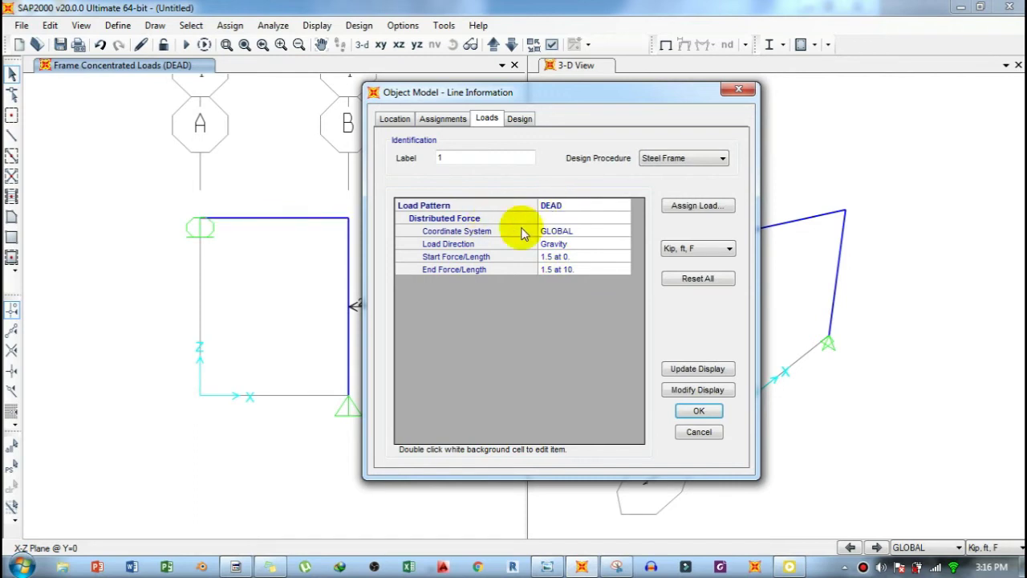
click(695, 412)
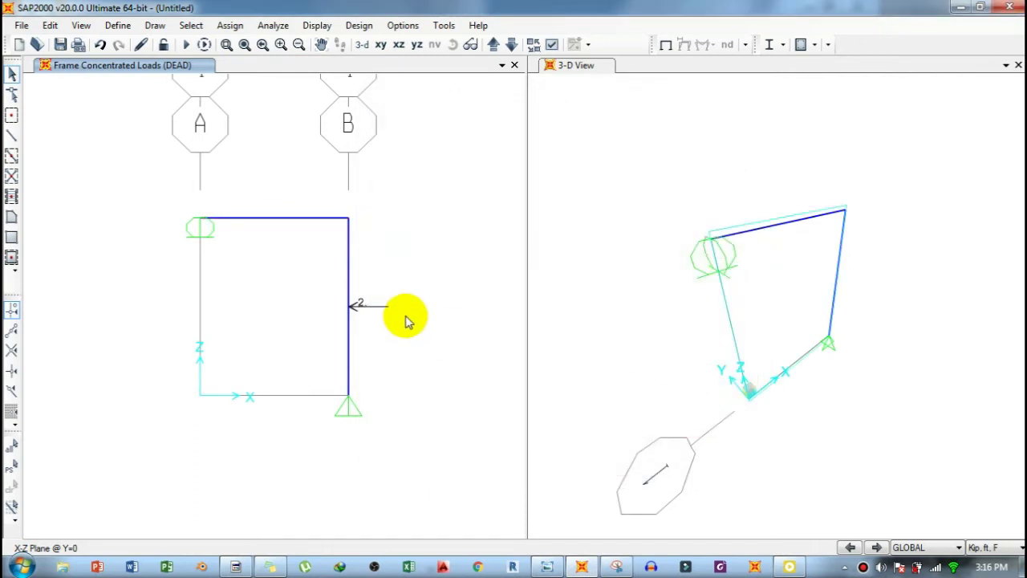
Set the MODAL load case to Do Not Run and start the analysis.
click(186, 45)
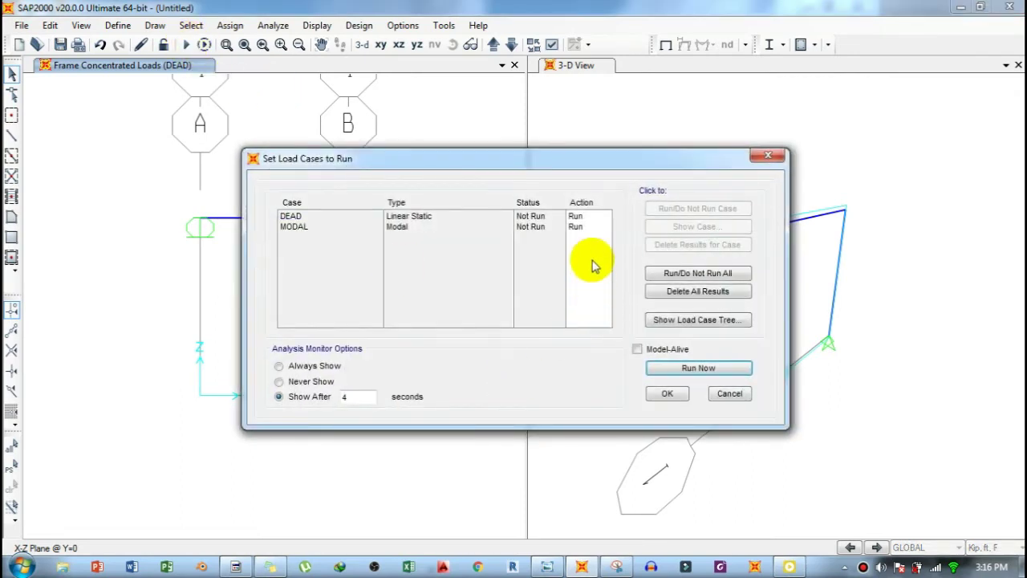
click(583, 232)
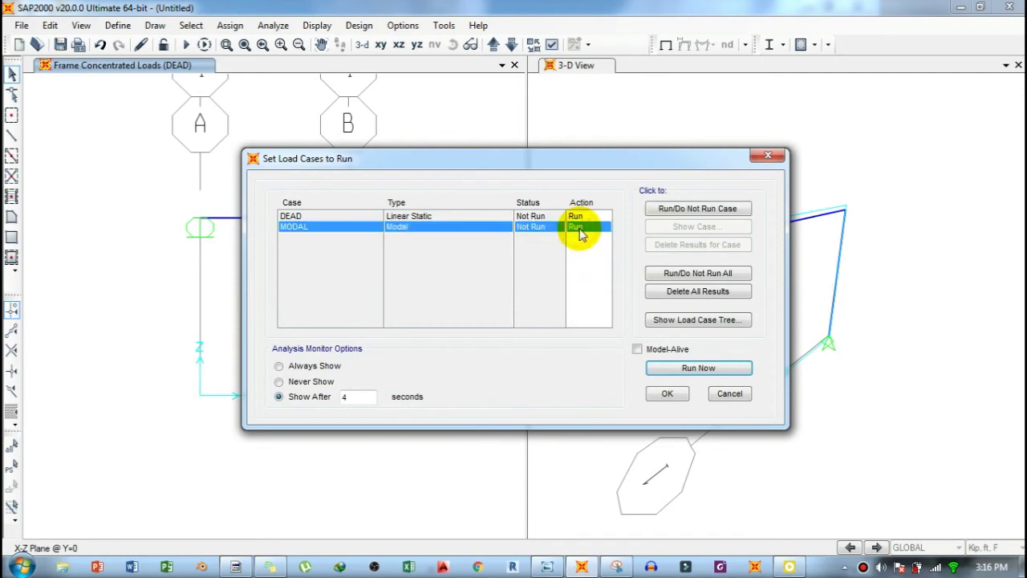
click(690, 210)
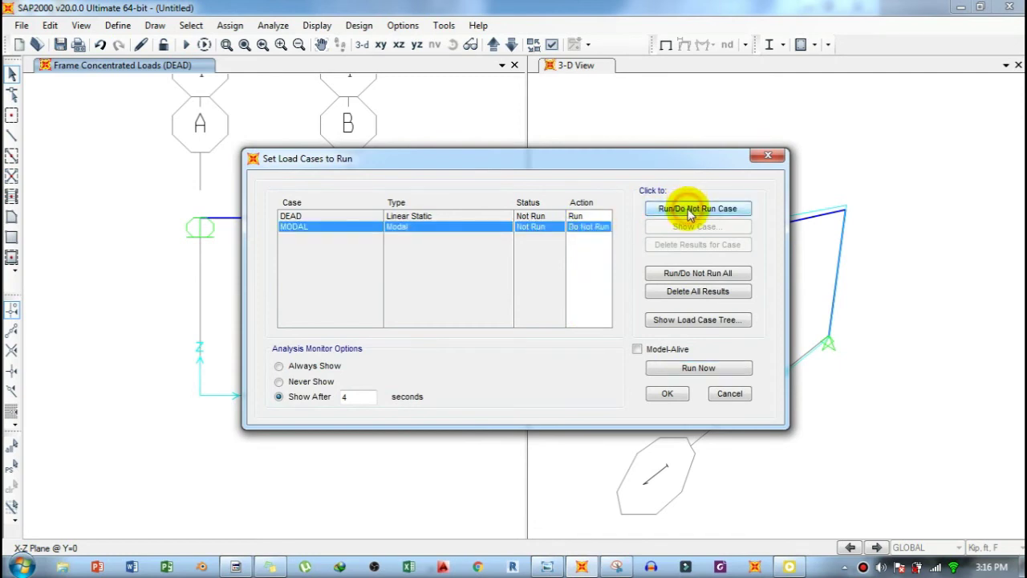
click(698, 369)
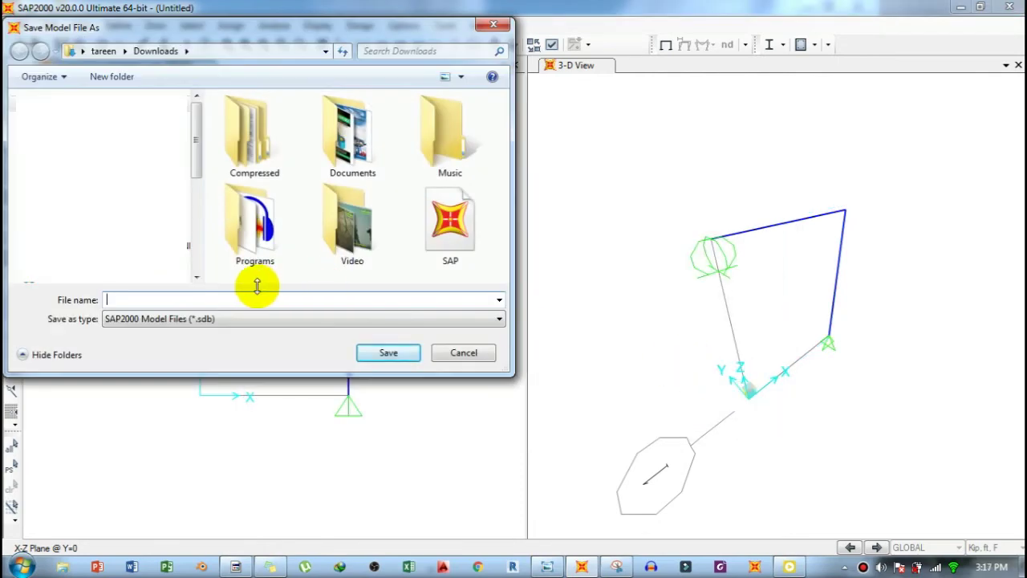
Save the model as EXCERCISE so the DEAD analysis runs.
text(EXCER)
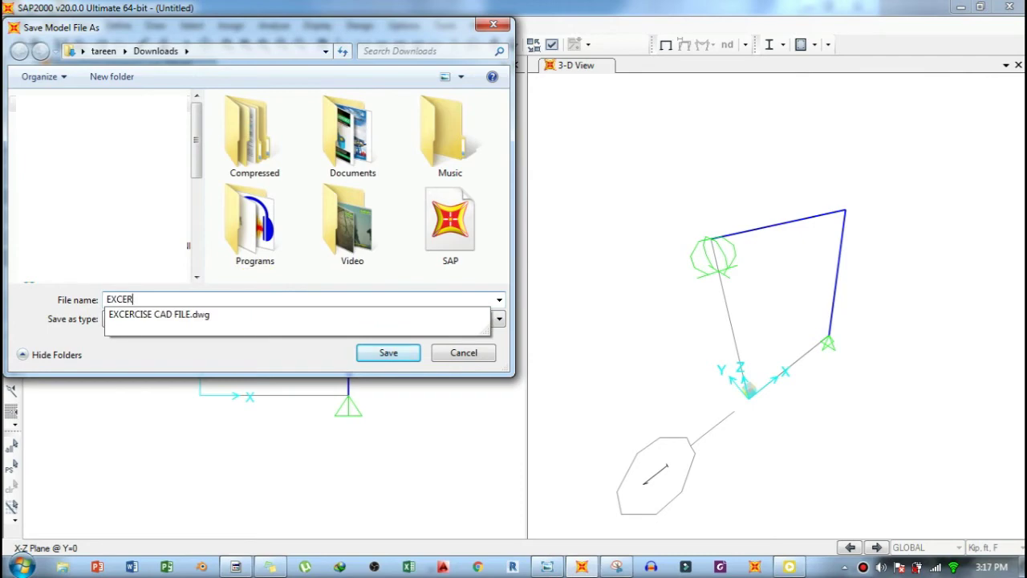
text(C)
key(BackSpace)
text(CISE)
key(Return)
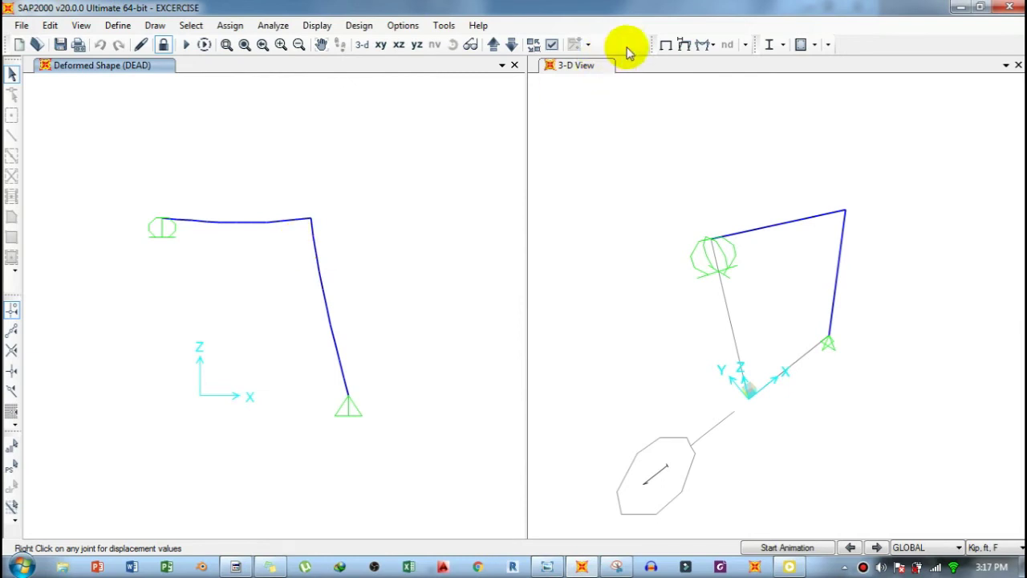
Display the DEAD-case joint reactions as arrows: 8.7 at A, and 6.3 and 2 at C.
click(714, 47)
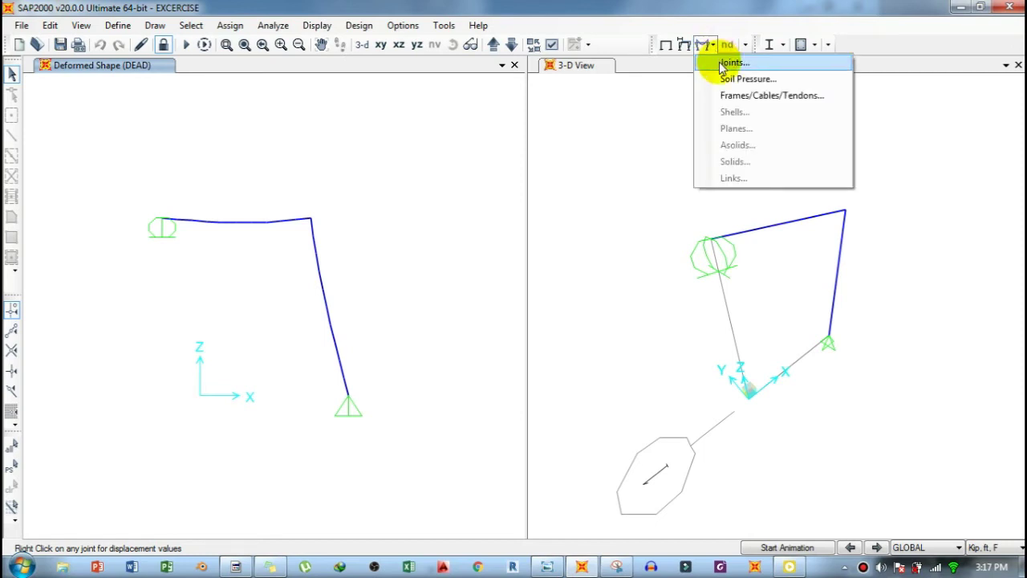
click(711, 46)
click(711, 46)
click(732, 62)
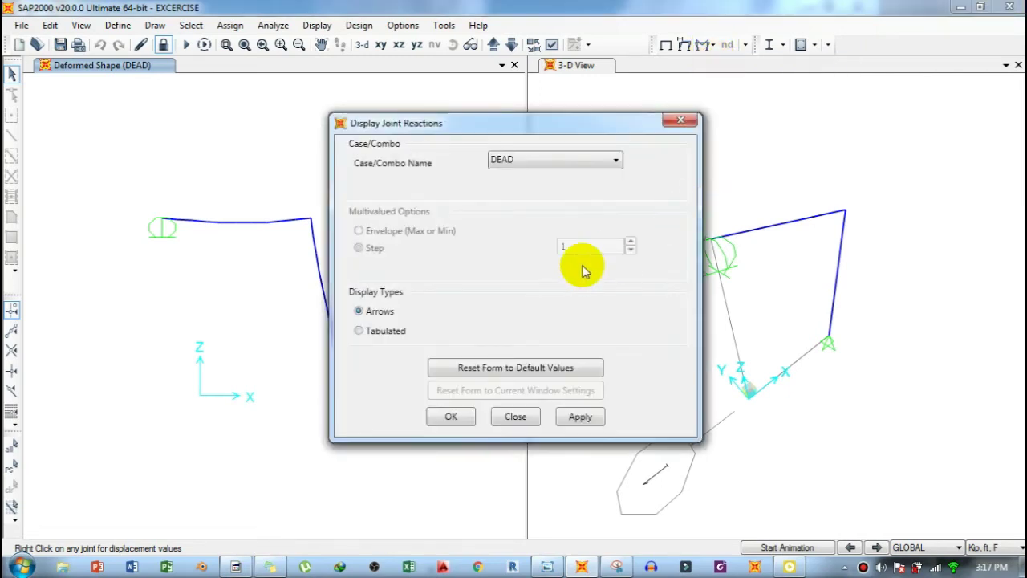
click(579, 416)
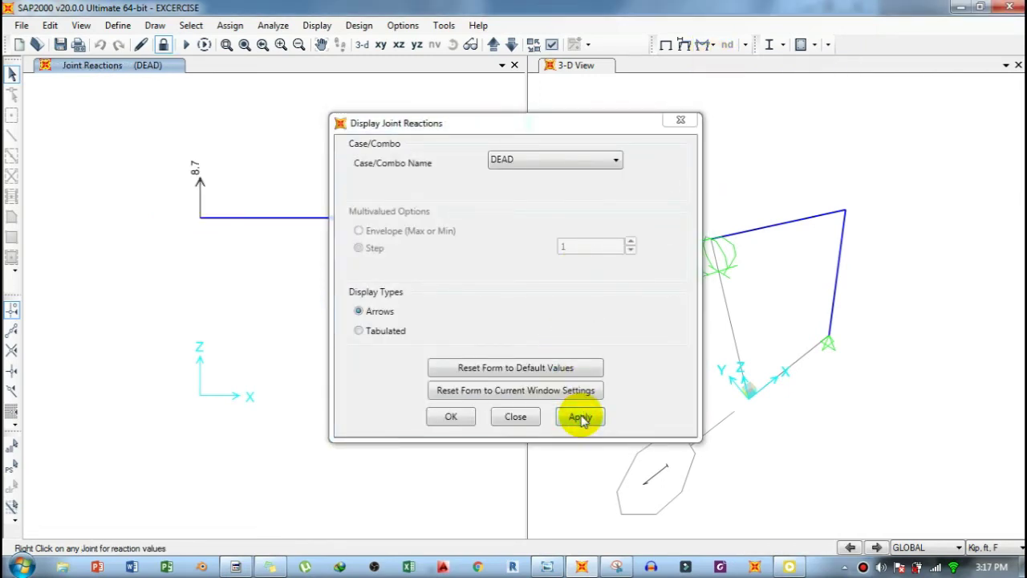
click(451, 417)
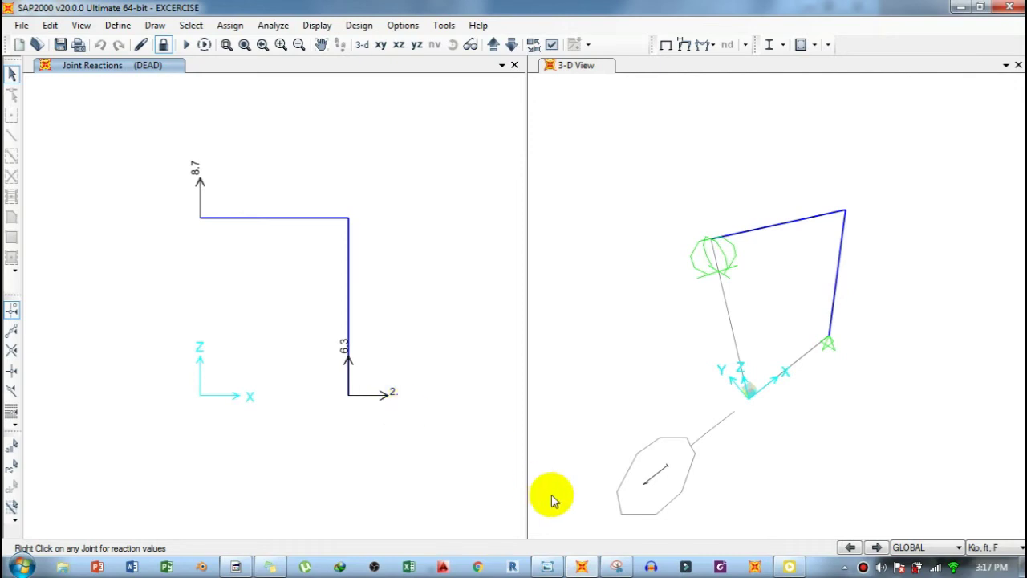
click(549, 567)
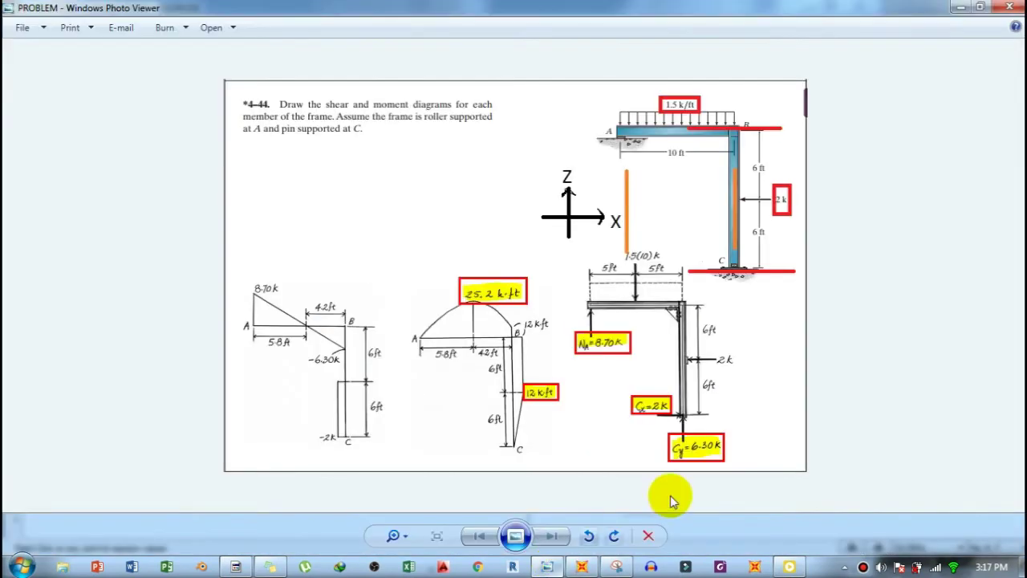
Compare the DEAD reactions (8.7 at A, 6.3 and 2 at C) with the textbook solution and sketch, ending on SAP2000.
click(548, 566)
click(549, 567)
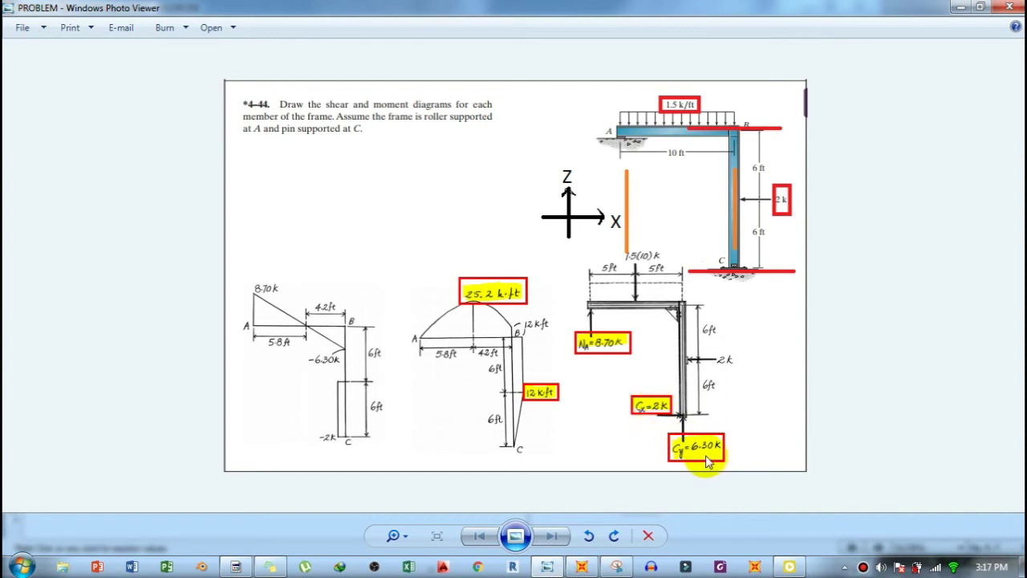
click(588, 566)
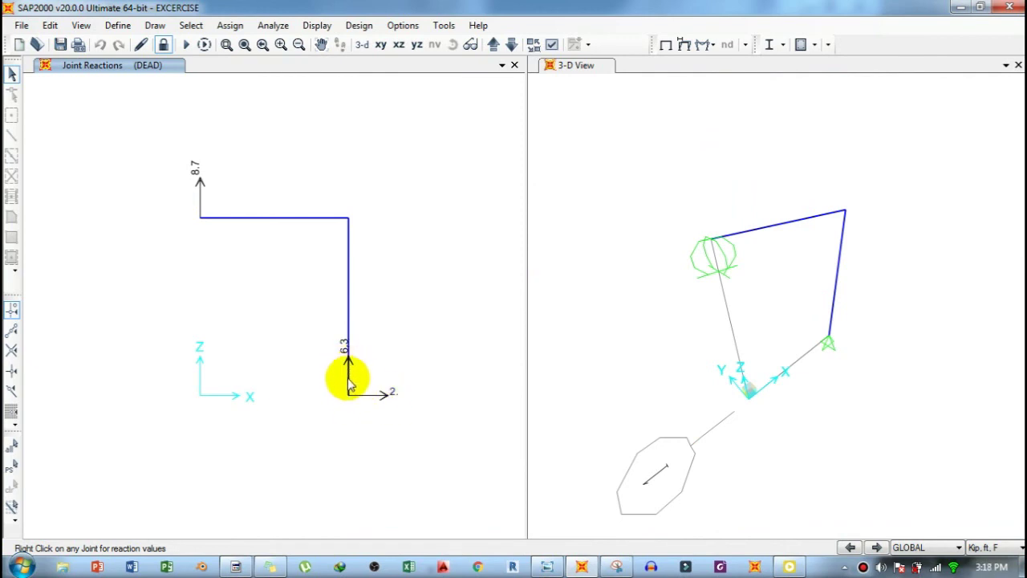
click(616, 567)
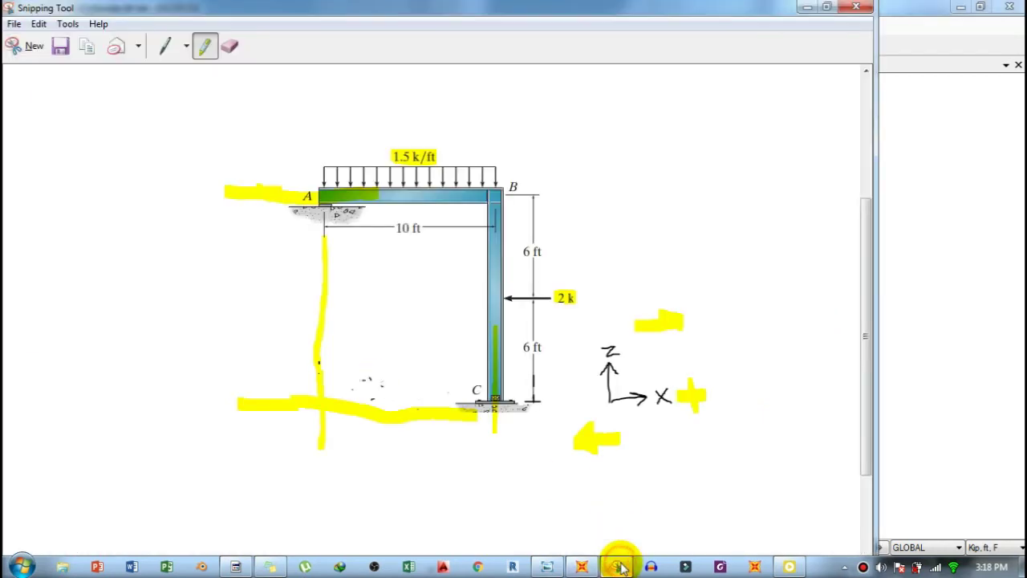
click(548, 564)
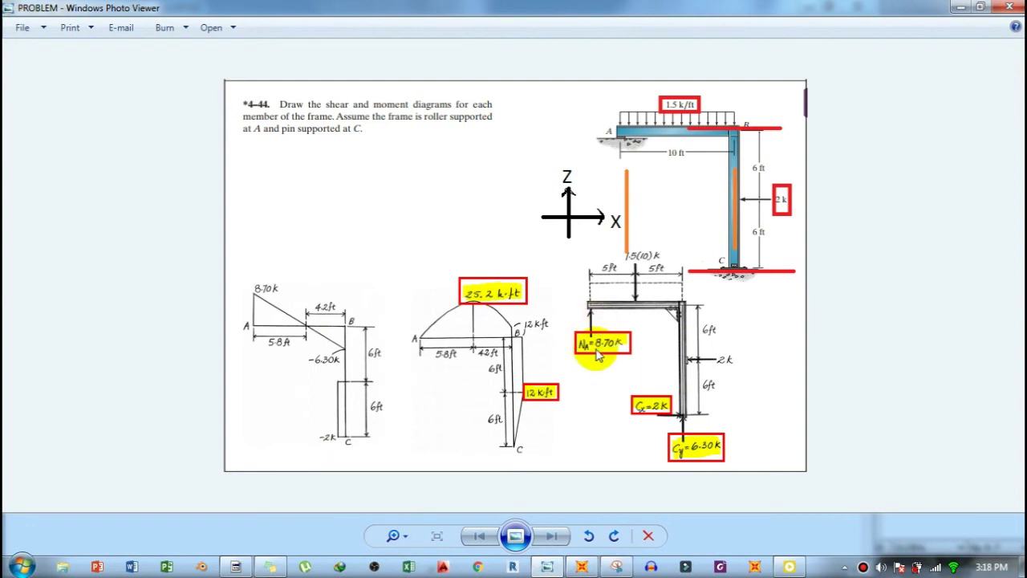
mouse_move(583, 567)
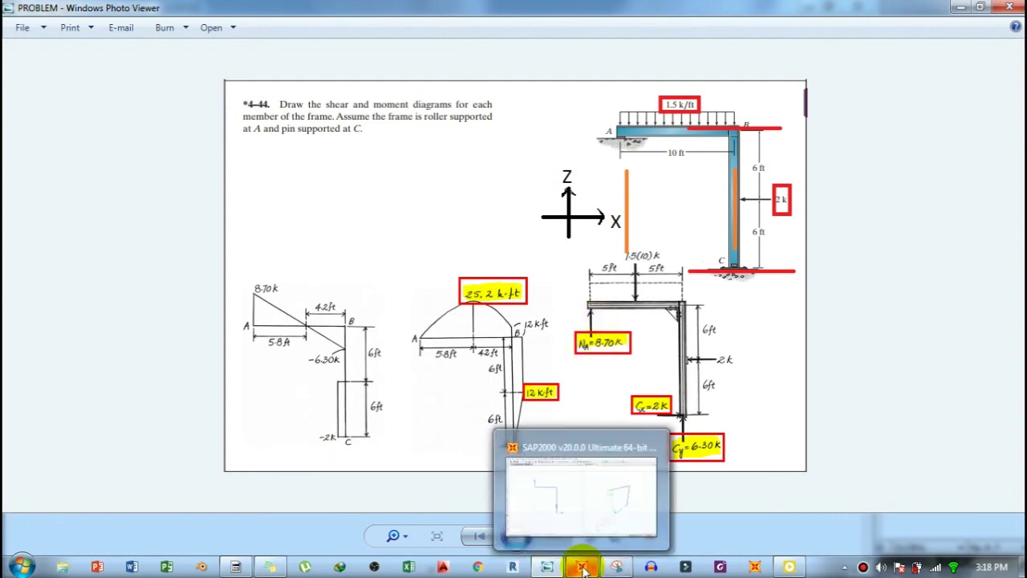
click(584, 567)
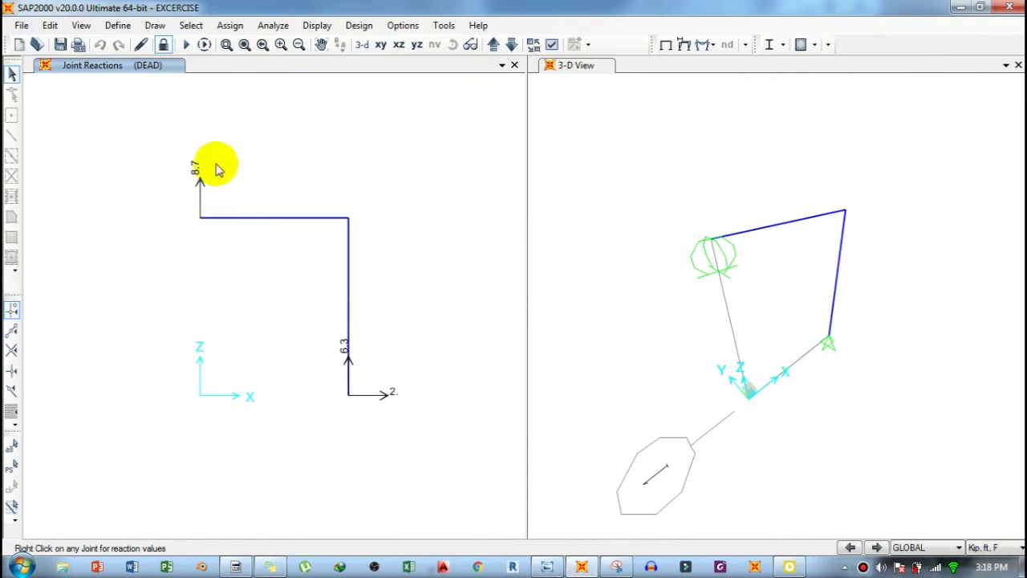
Display the labelled DEAD-case Shear 2-2 diagram: -8.7 at A, 6.3 at B, 2 along the column.
click(714, 45)
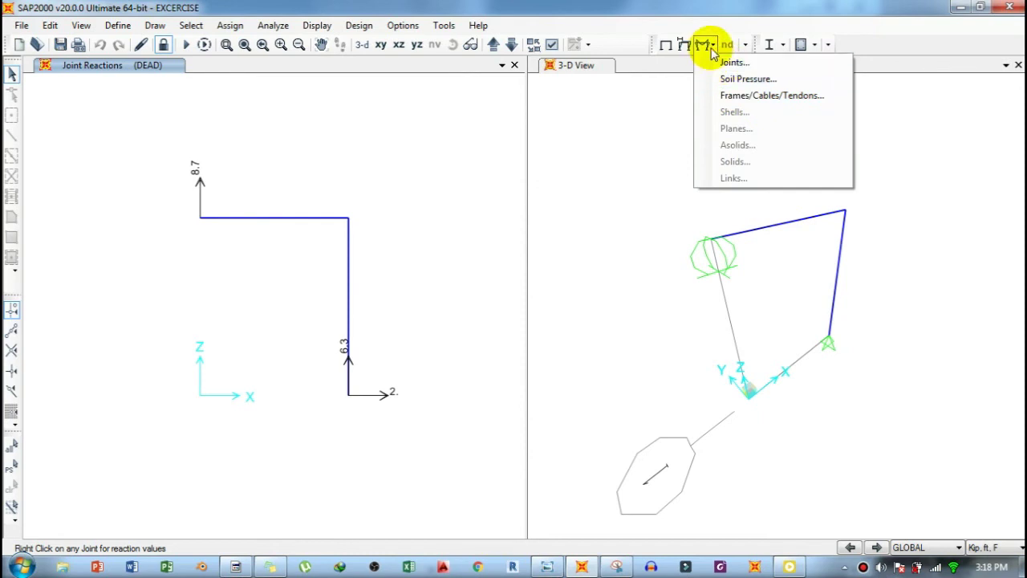
click(744, 96)
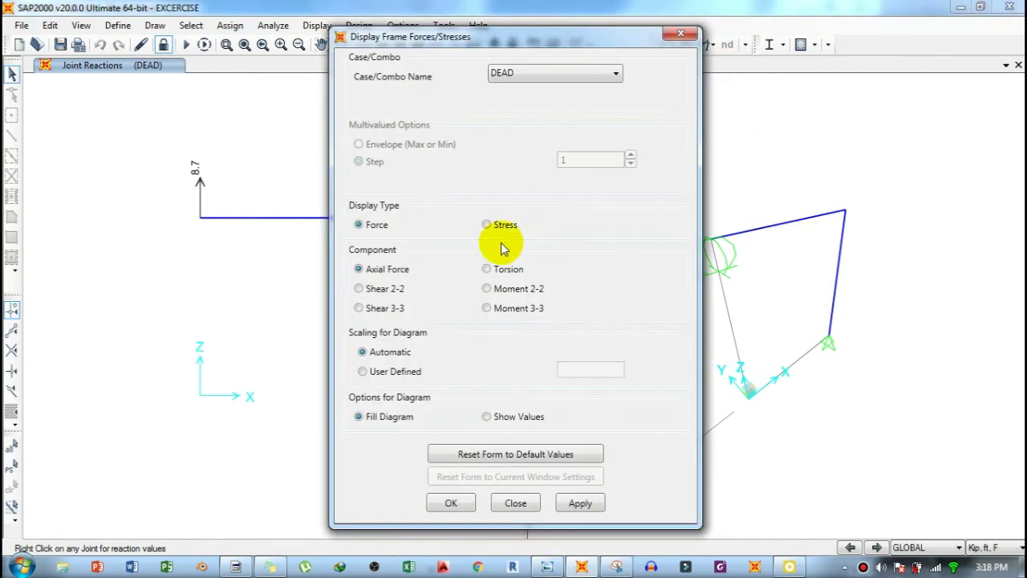
click(399, 295)
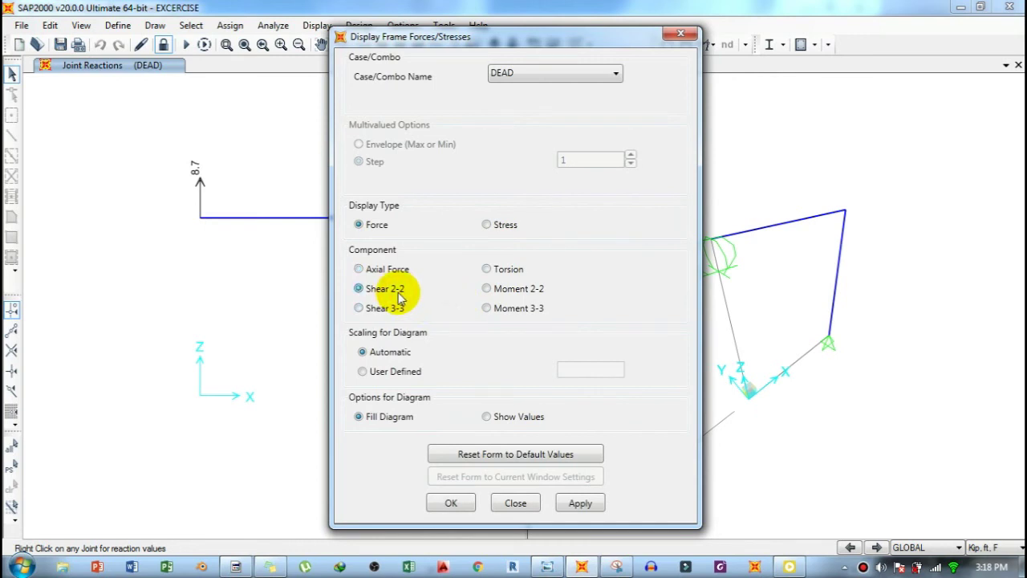
click(522, 419)
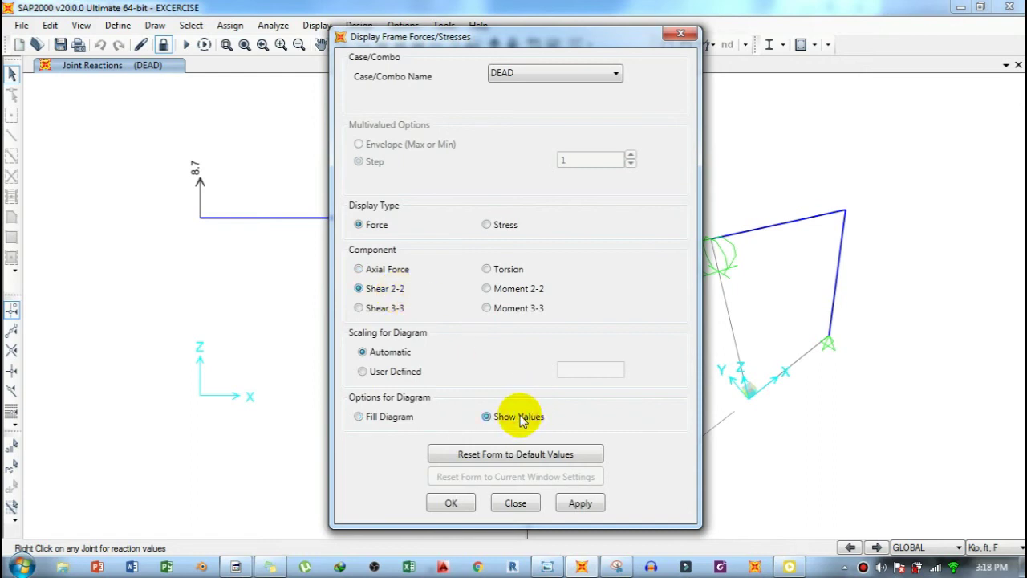
click(579, 503)
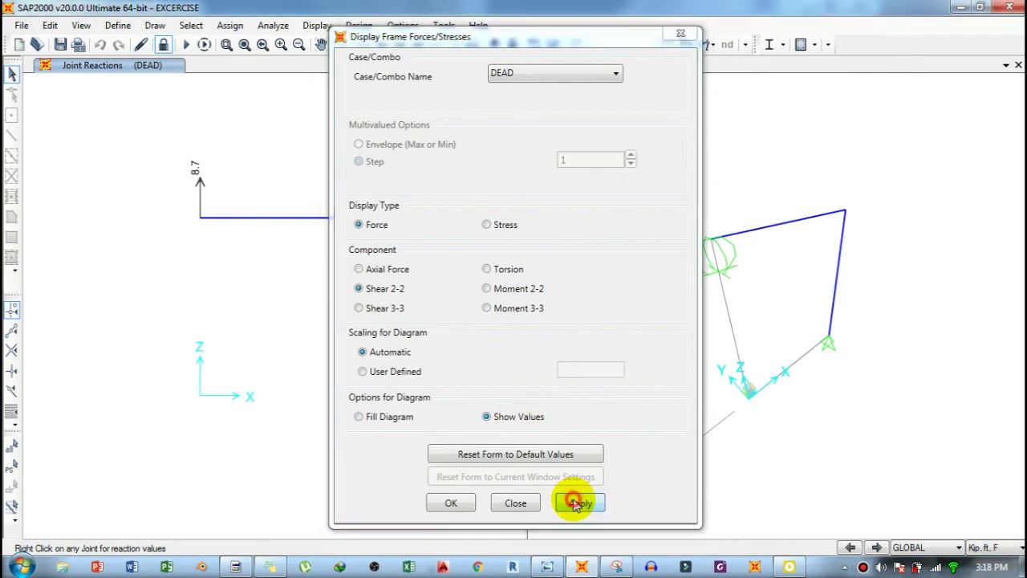
click(452, 503)
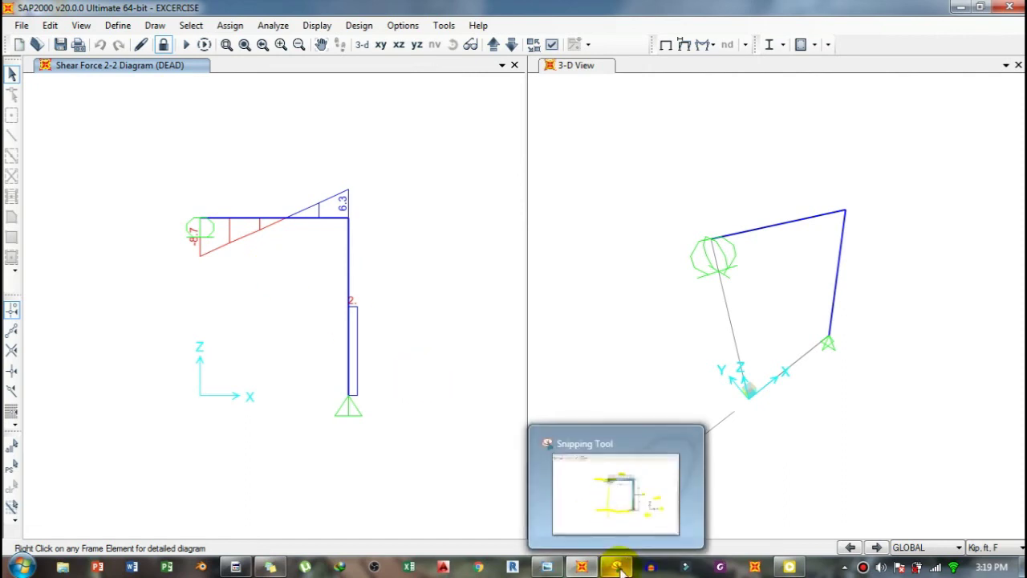
click(548, 570)
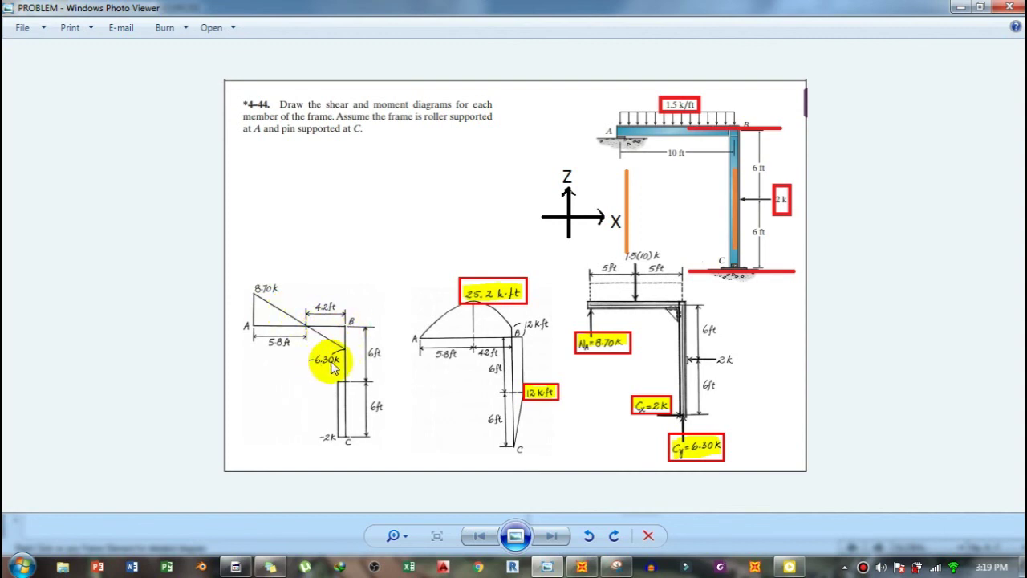
click(546, 565)
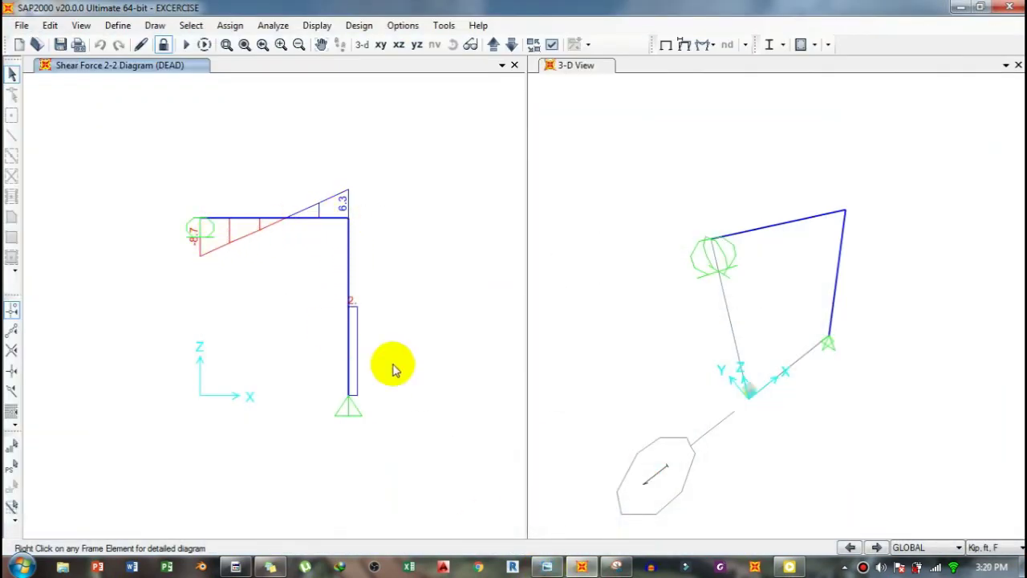
click(546, 565)
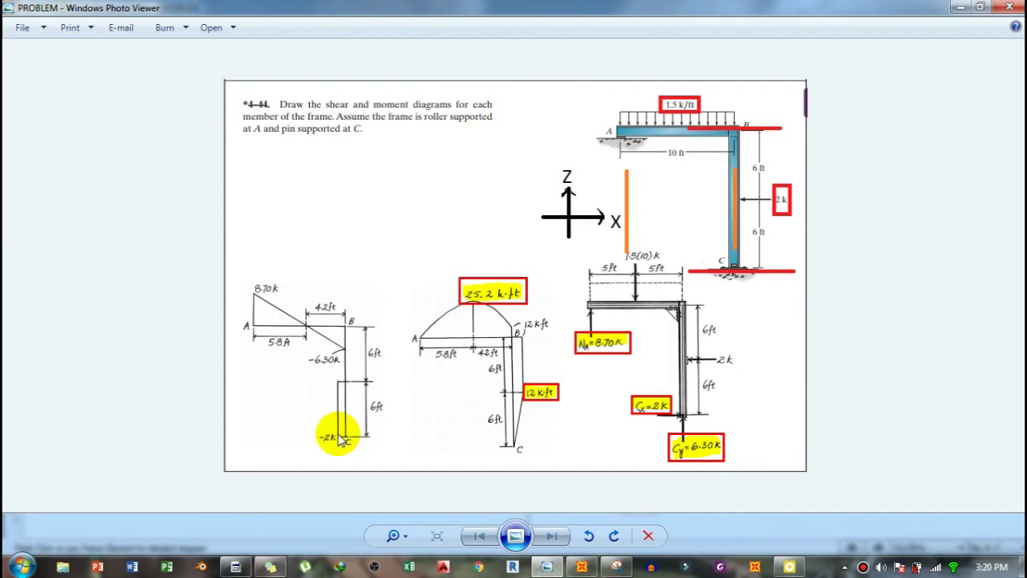
click(546, 565)
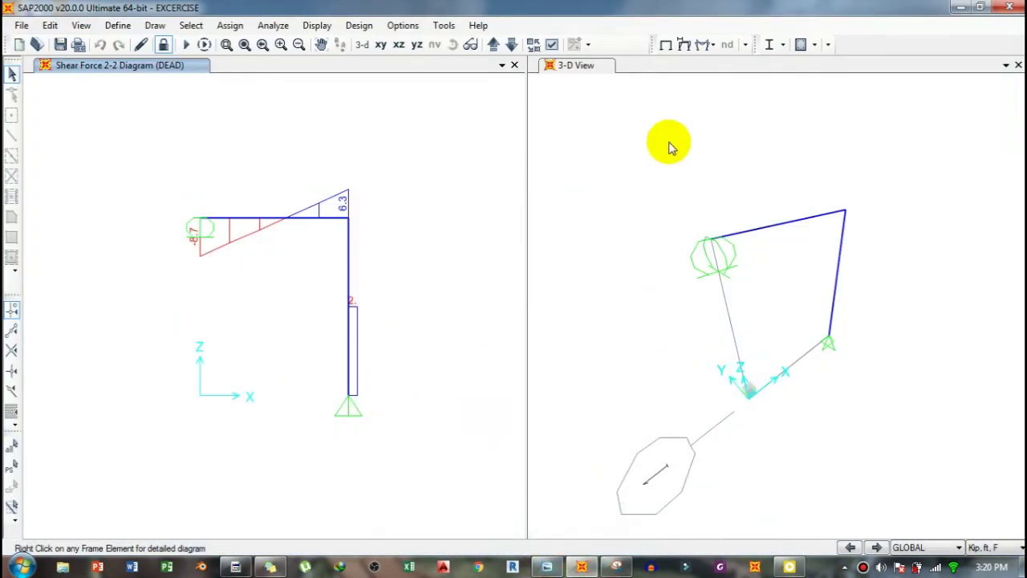
Display the DEAD-case Moment 3-3 diagram, peaking at 25.2 on the beam and 12 on the column.
click(710, 45)
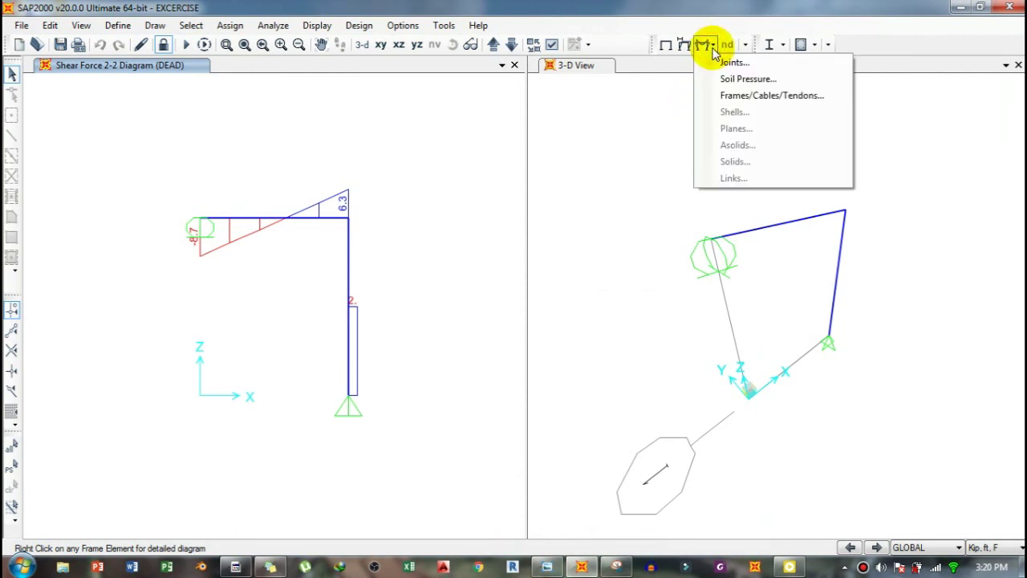
click(732, 97)
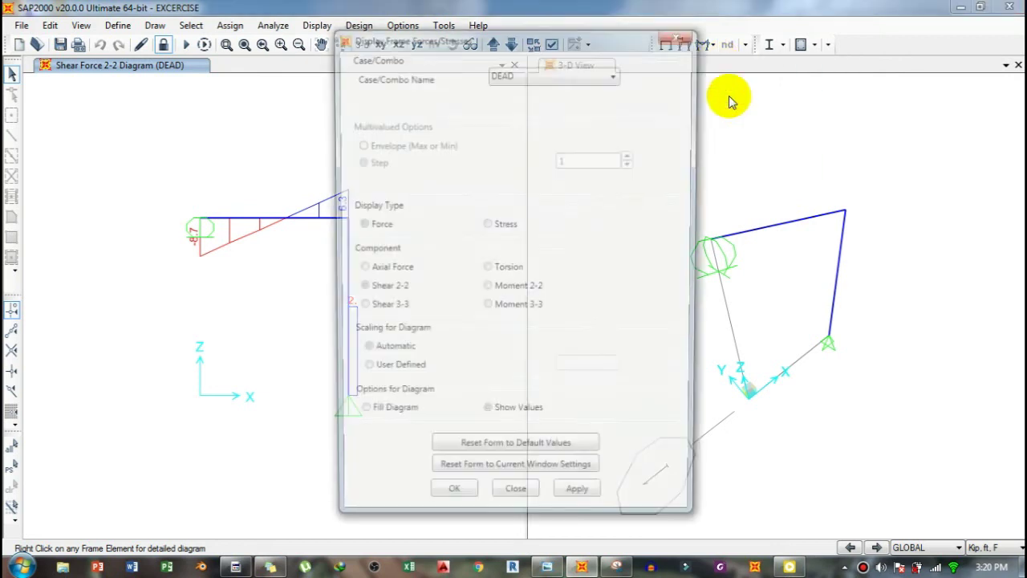
click(517, 317)
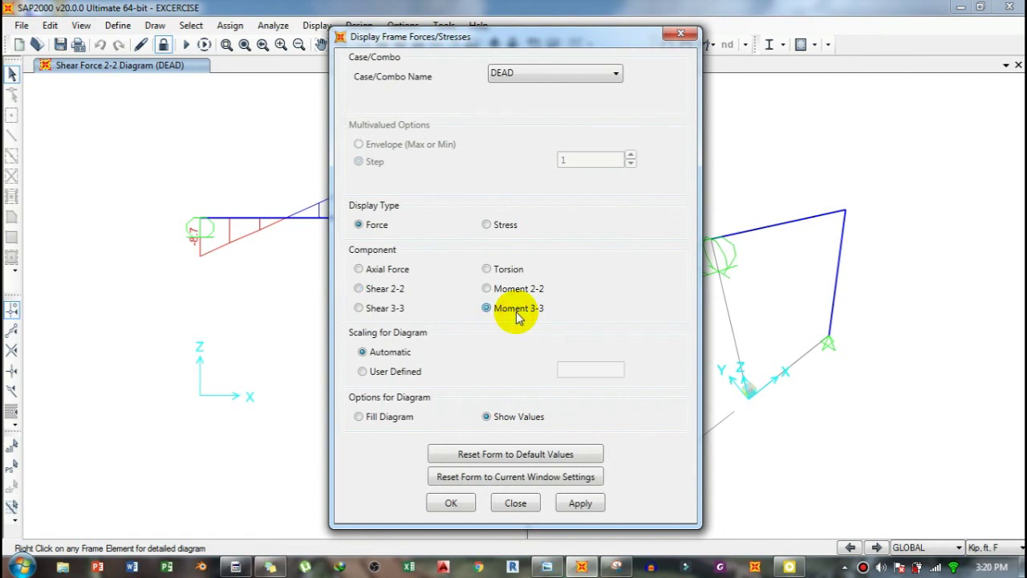
click(580, 502)
click(454, 502)
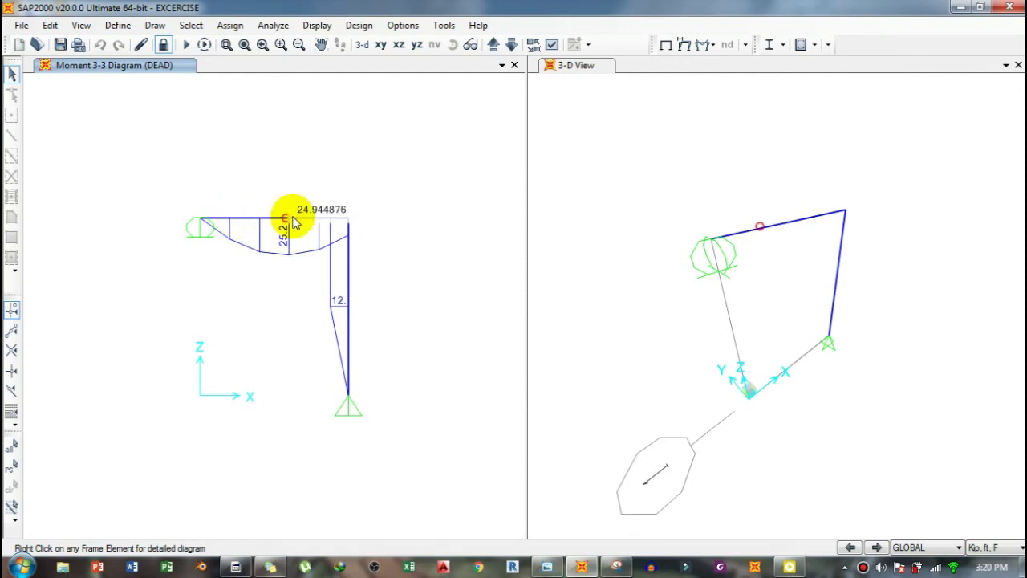
mouse_move(343, 311)
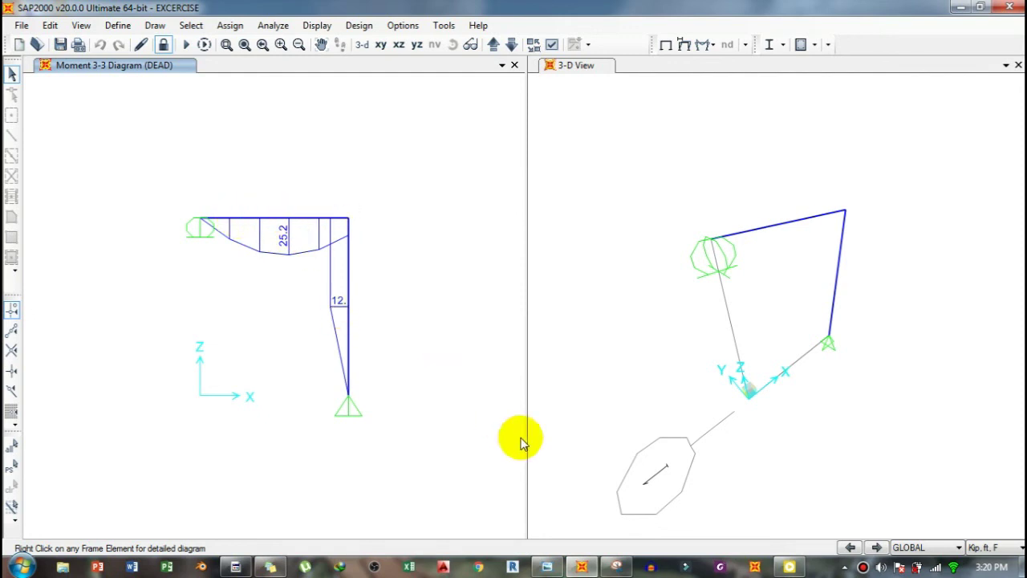
Check the 25.2 and 12 moment peaks against the sketch and textbook solution, then return to SAP2000.
click(616, 564)
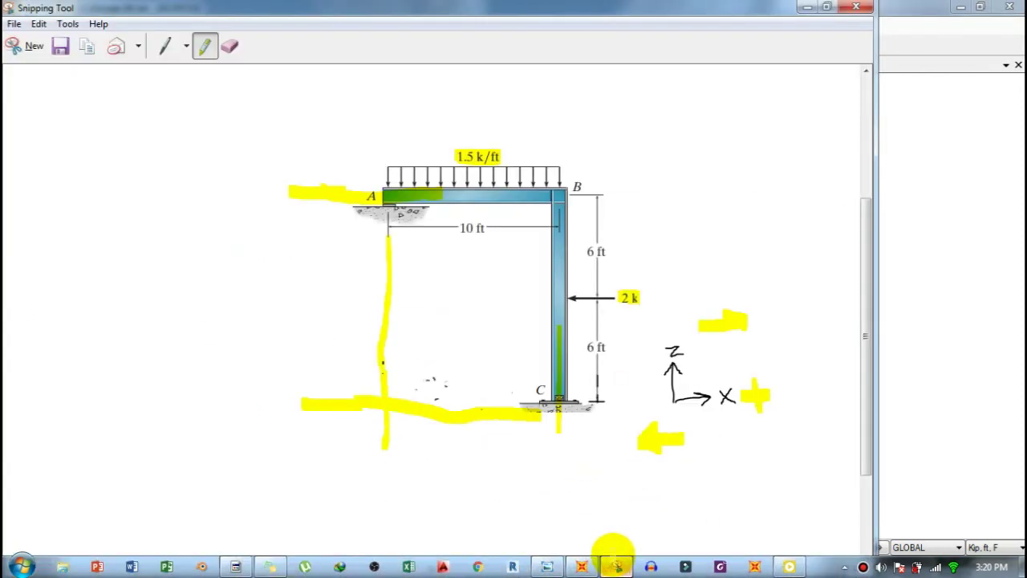
click(552, 564)
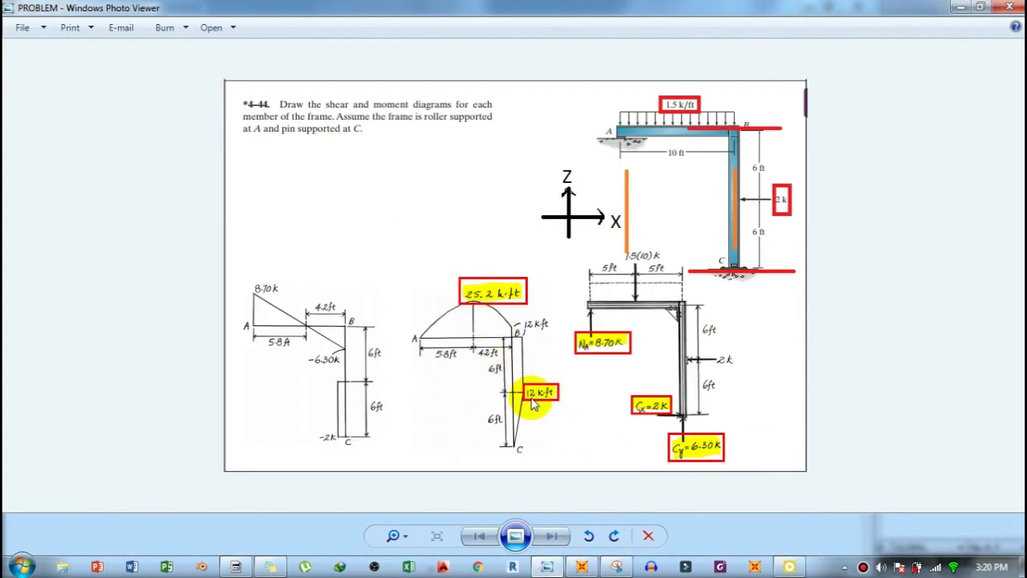
click(582, 565)
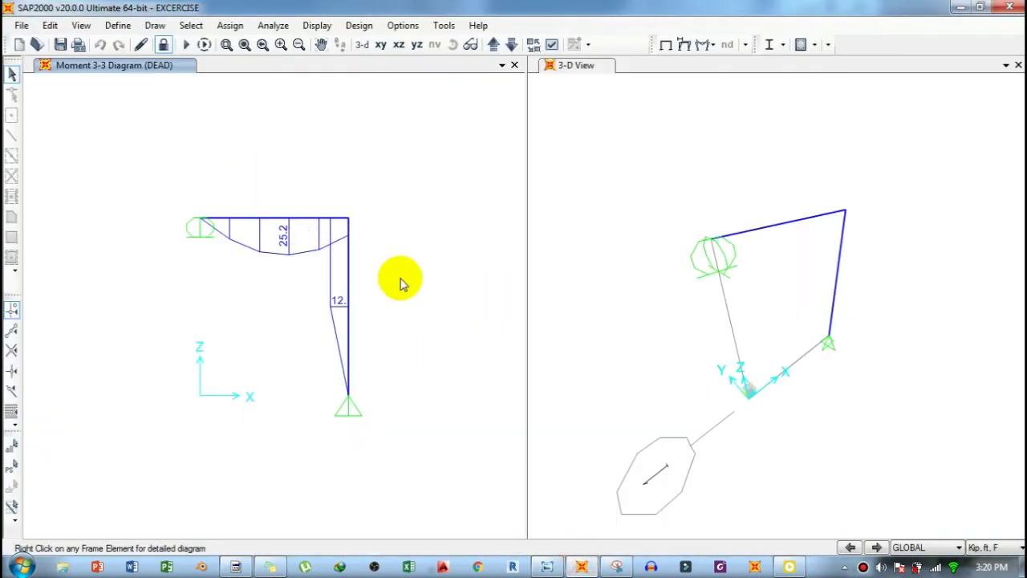